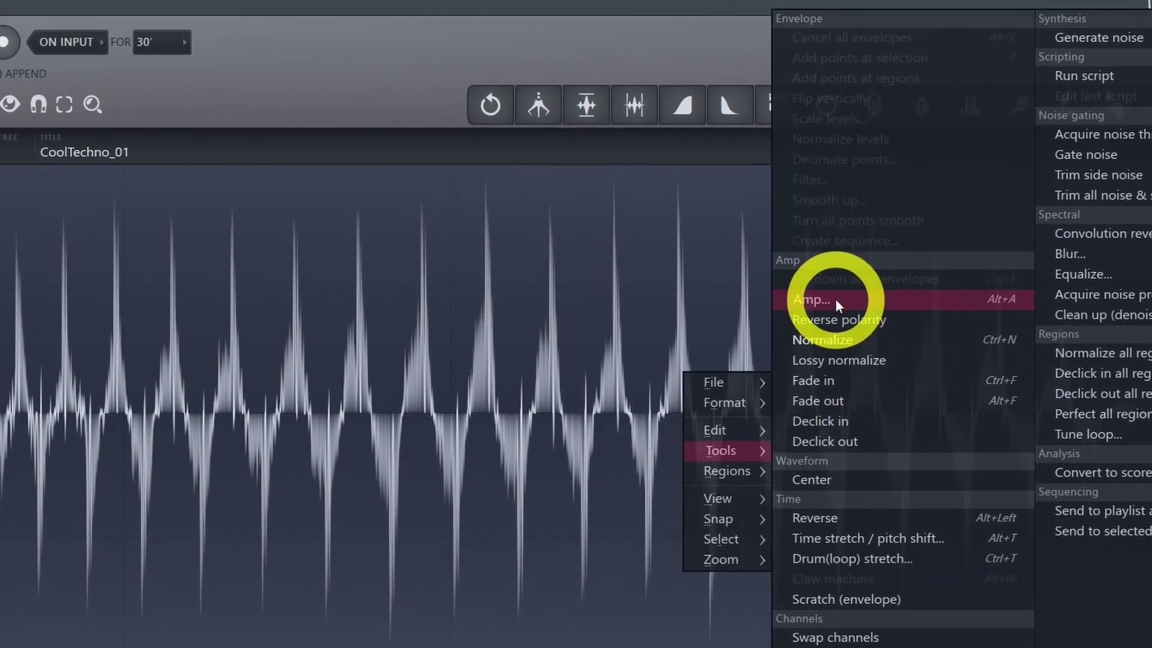
Open the Amp dialog for the CoolTechno_01 sample from Edison's Tools menu.
{"action": "left_click", "coordinate": [837, 299]}
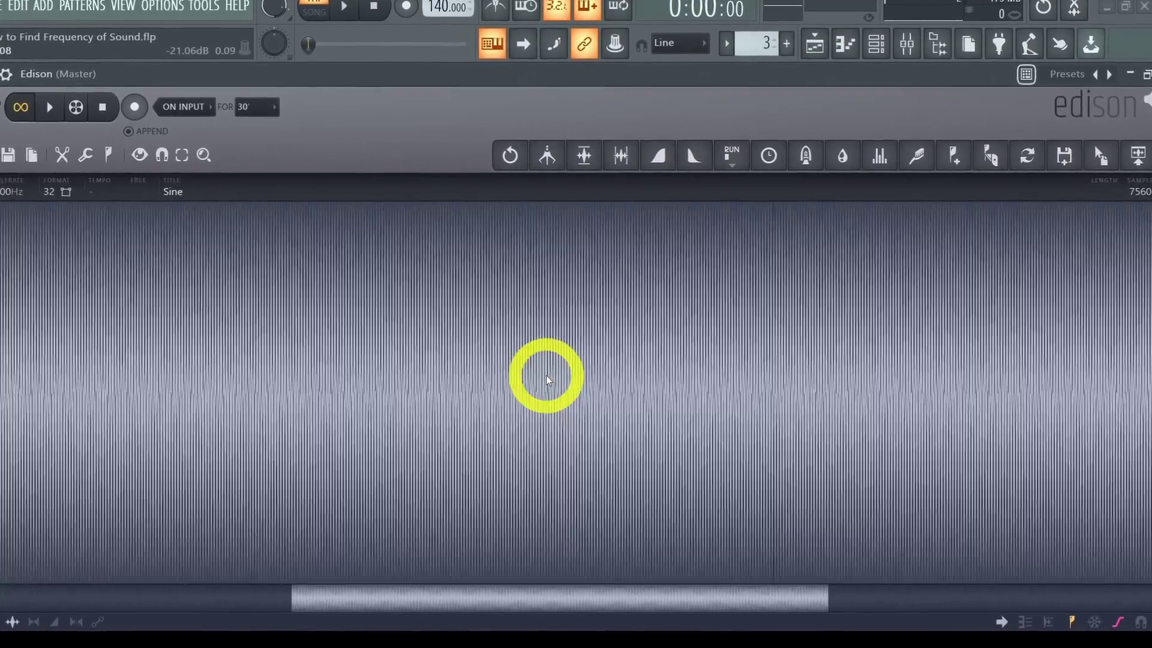
Load Fruity Parametric EQ 2 into an empty effect slot on mixer Insert 1.
{"action": "scroll", "coordinate": [546, 378], "scroll_direction": "up", "scroll_amount": 3}
{"action": "scroll", "coordinate": [546, 381], "scroll_direction": "up", "scroll_amount": 8}
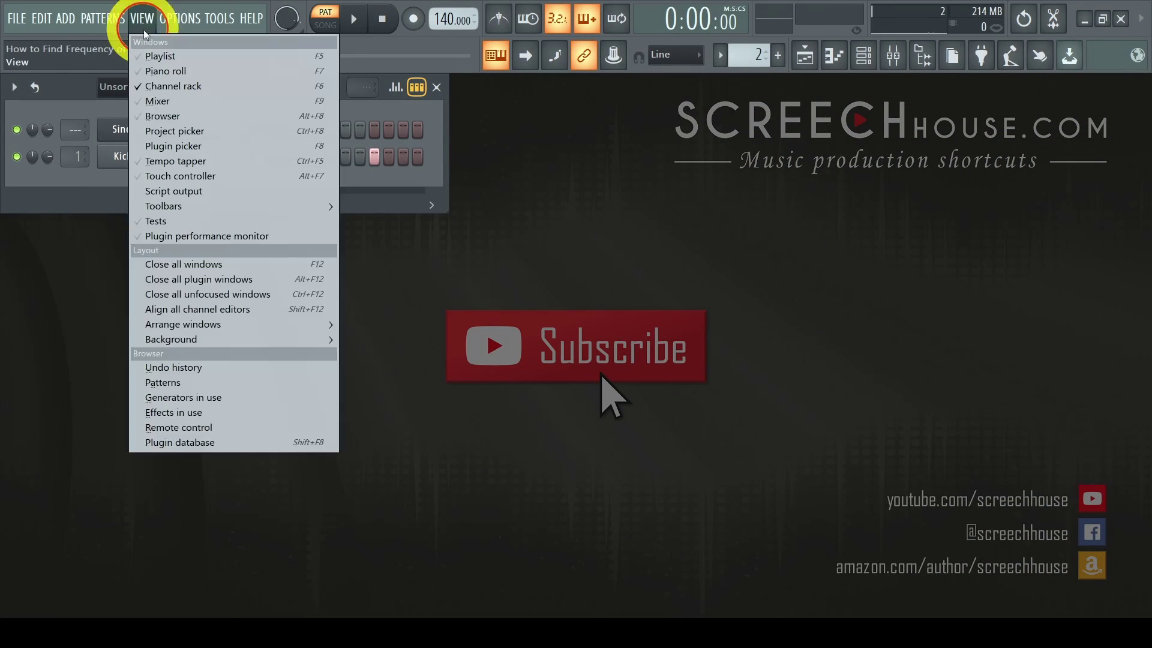
{"action": "left_click", "coordinate": [159, 97]}
{"action": "left_click", "coordinate": [821, 151]}
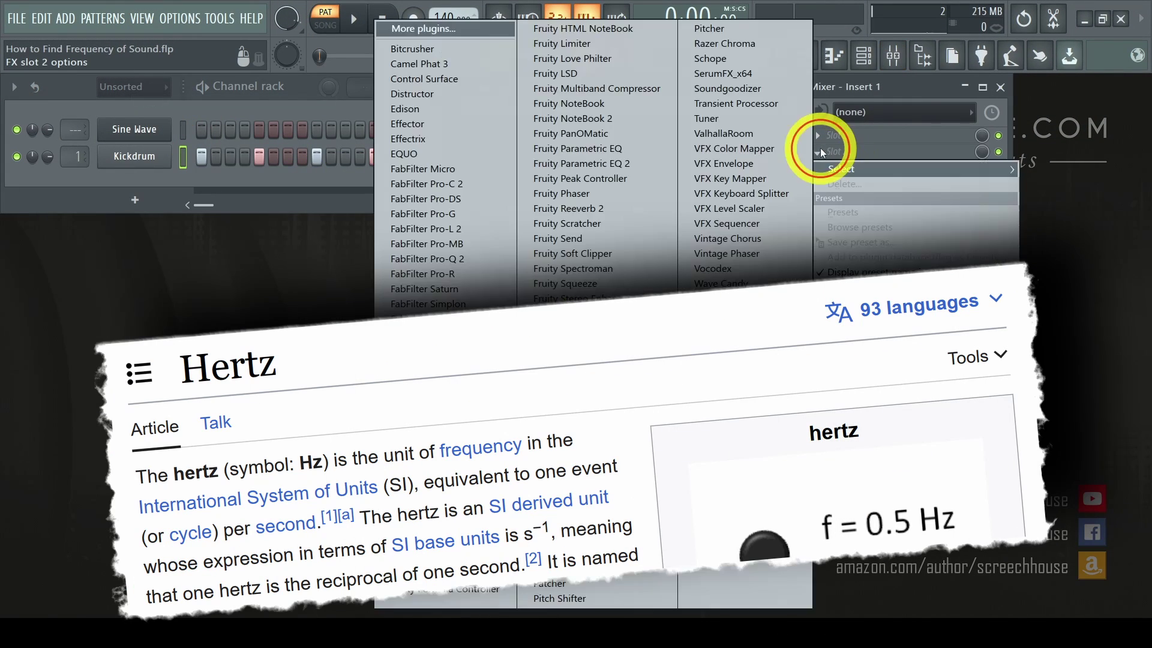
{"action": "left_click", "coordinate": [577, 163]}
Maximize the Parametric EQ 2 window and play the project to show its spectrum.
{"action": "left_click_drag", "start_coordinate": [584, 189], "coordinate": [648, 81]}
{"action": "double_click", "coordinate": [648, 81]}
{"action": "left_click", "coordinate": [353, 19]}
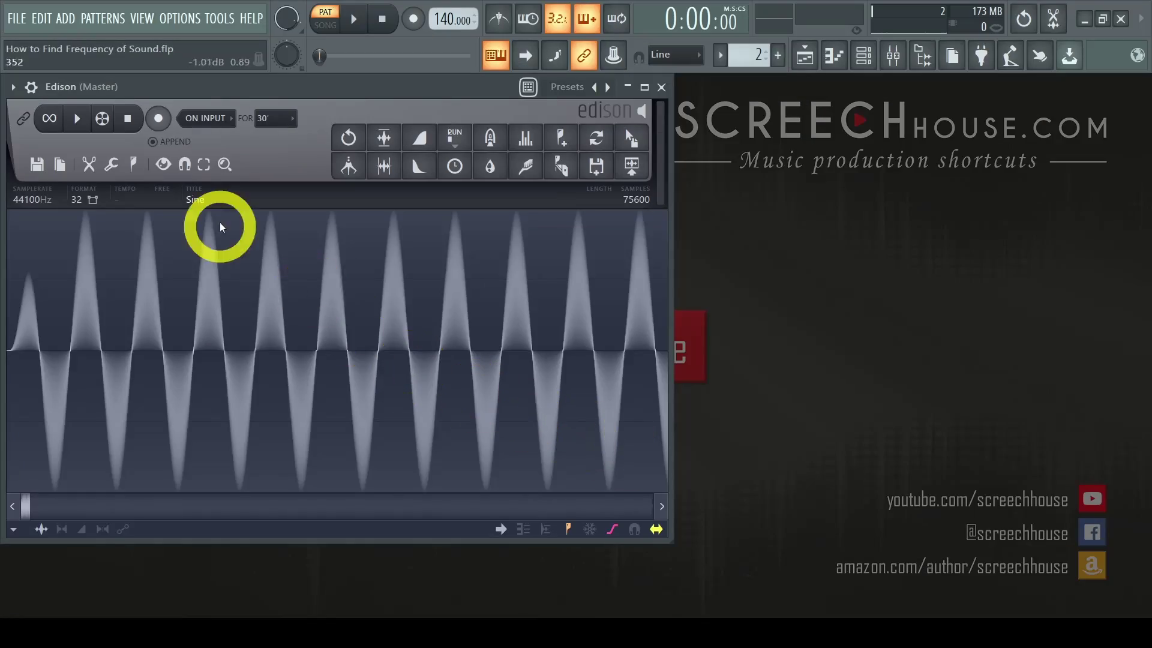
Play the sine wave in Edison, then place the 'How to Find Frequency of Sound' WAV on playlist Track 1.
{"action": "left_click", "coordinate": [76, 118]}
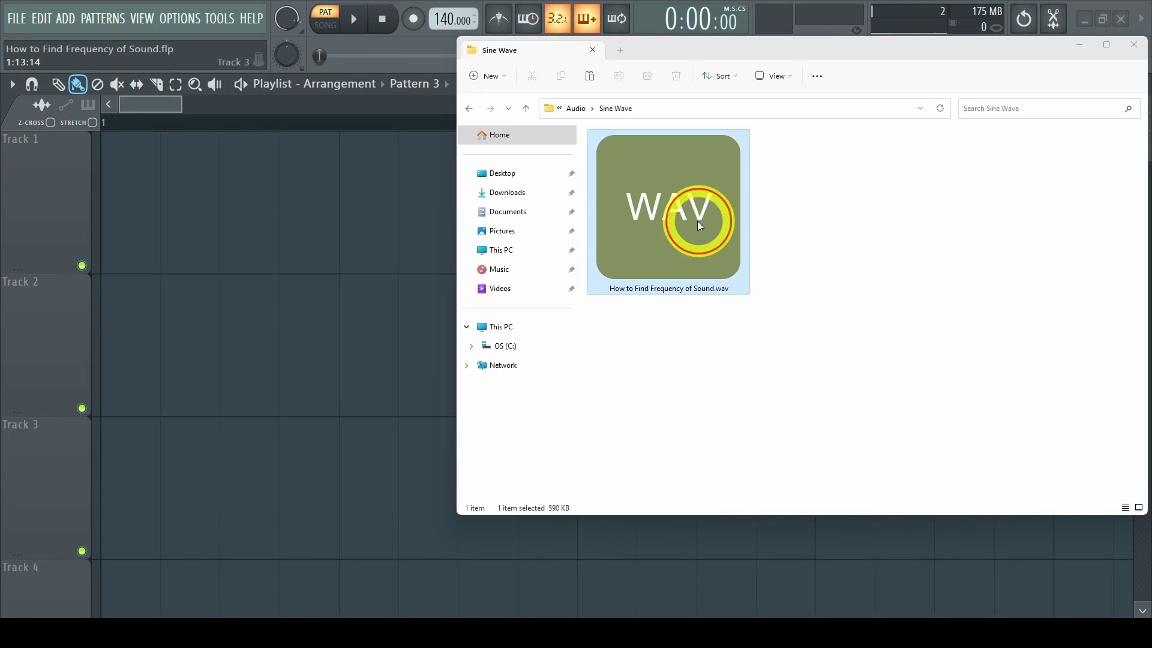
{"action": "left_click_drag", "start_coordinate": [700, 226], "coordinate": [123, 198]}
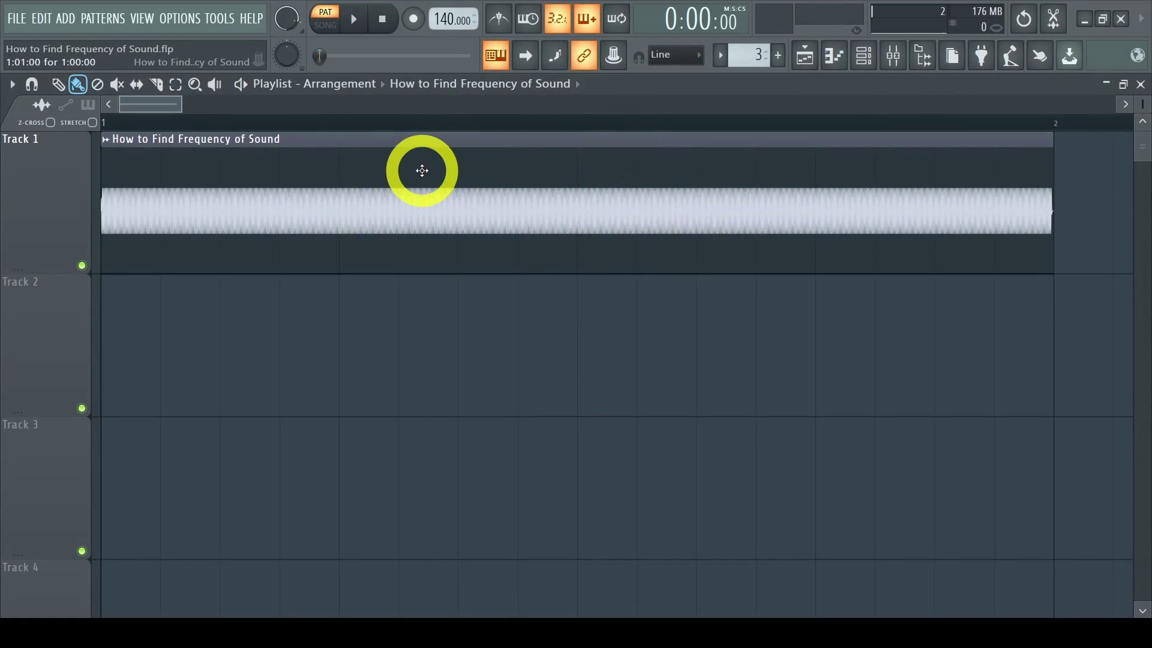
Send the 'How to Find Frequency of Sound' clip from its channel settings to Edison via Edit in audio editor.
{"action": "double_click", "coordinate": [422, 170]}
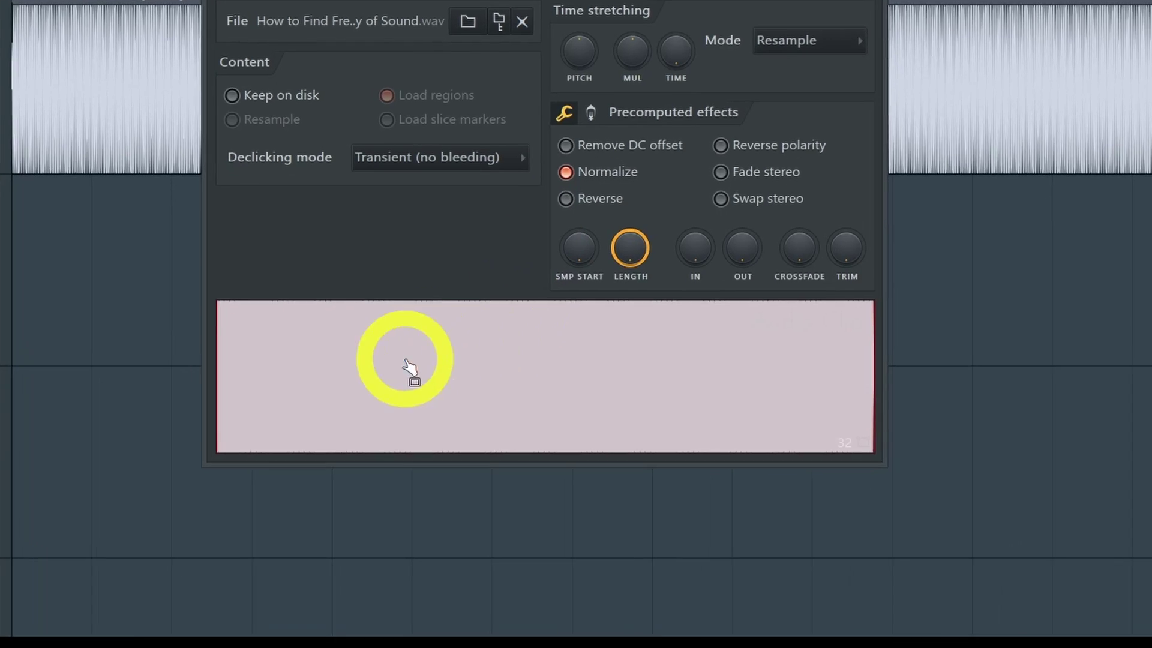
{"action": "right_click", "coordinate": [477, 343]}
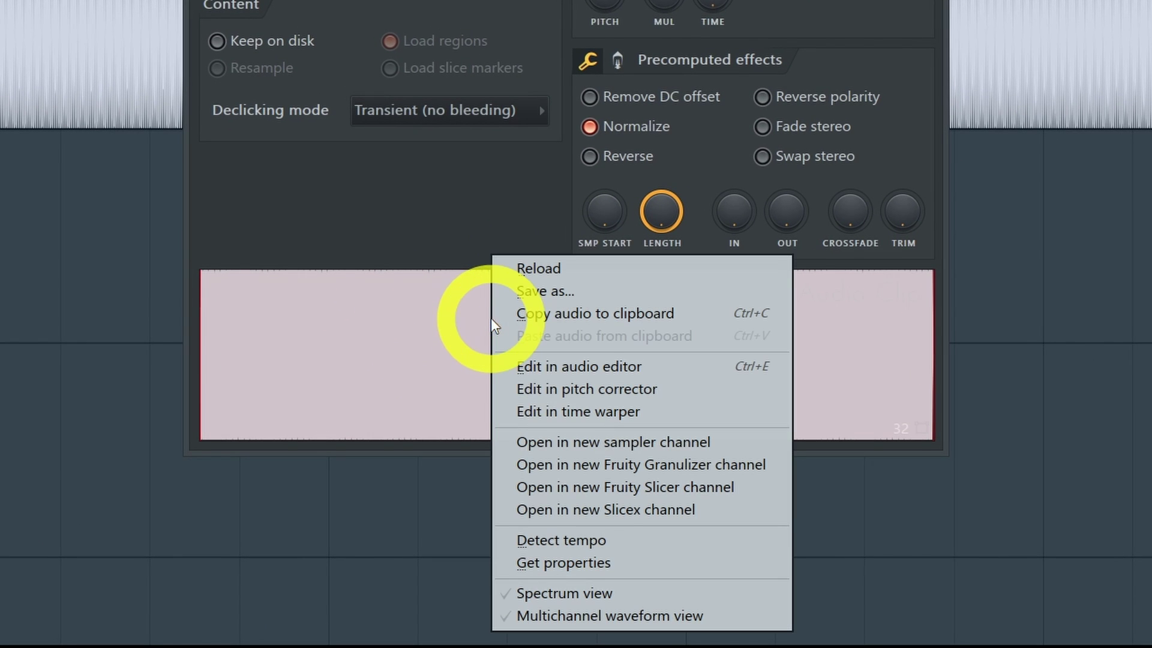
{"action": "left_click", "coordinate": [629, 365]}
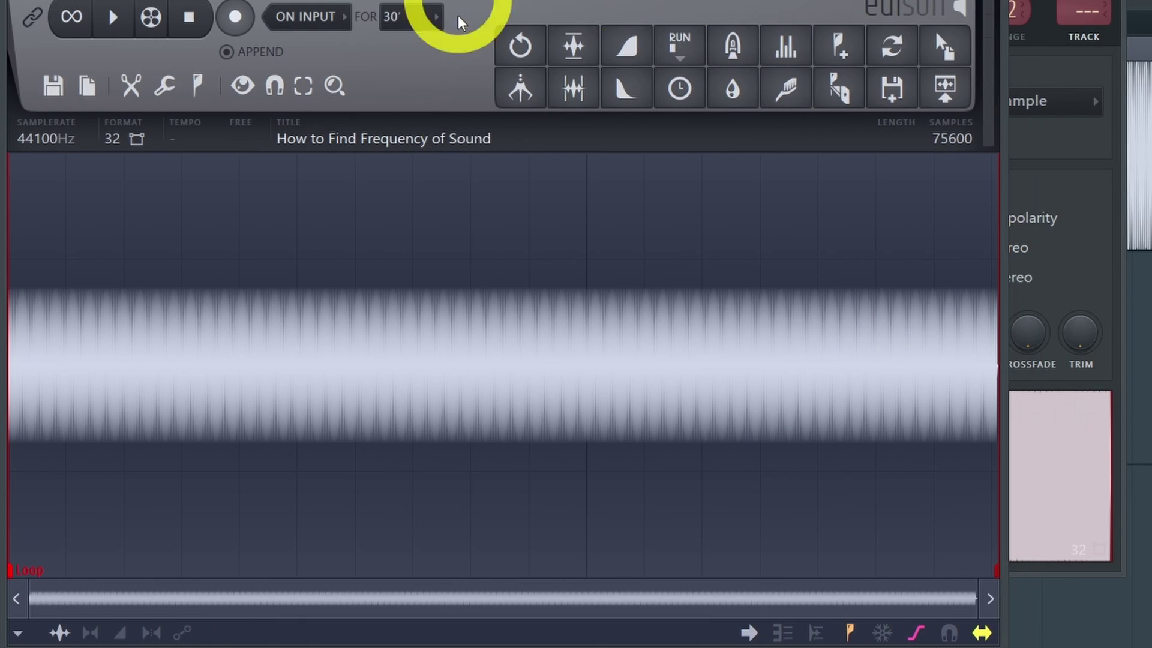
Zoom into the waveform and run Regions > Detect pitch regions, producing an A5 region.
{"action": "scroll", "coordinate": [956, 386], "scroll_direction": "up", "scroll_amount": 5}
{"action": "left_click_drag", "start_coordinate": [959, 598], "coordinate": [37, 598]}
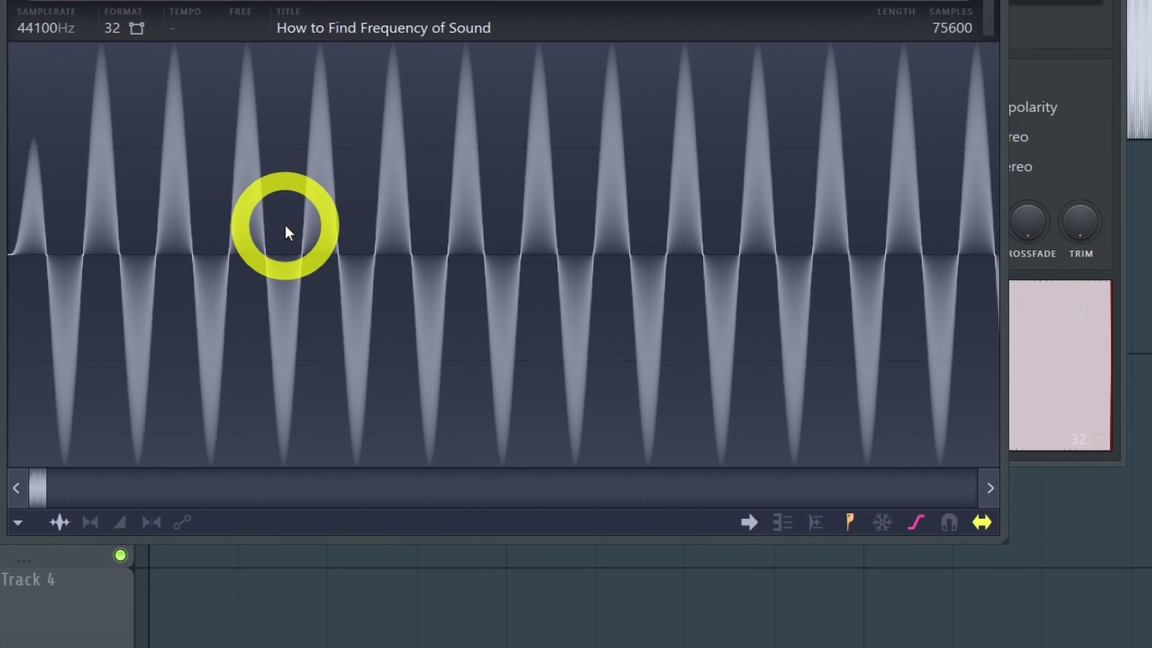
{"action": "right_click", "coordinate": [285, 285]}
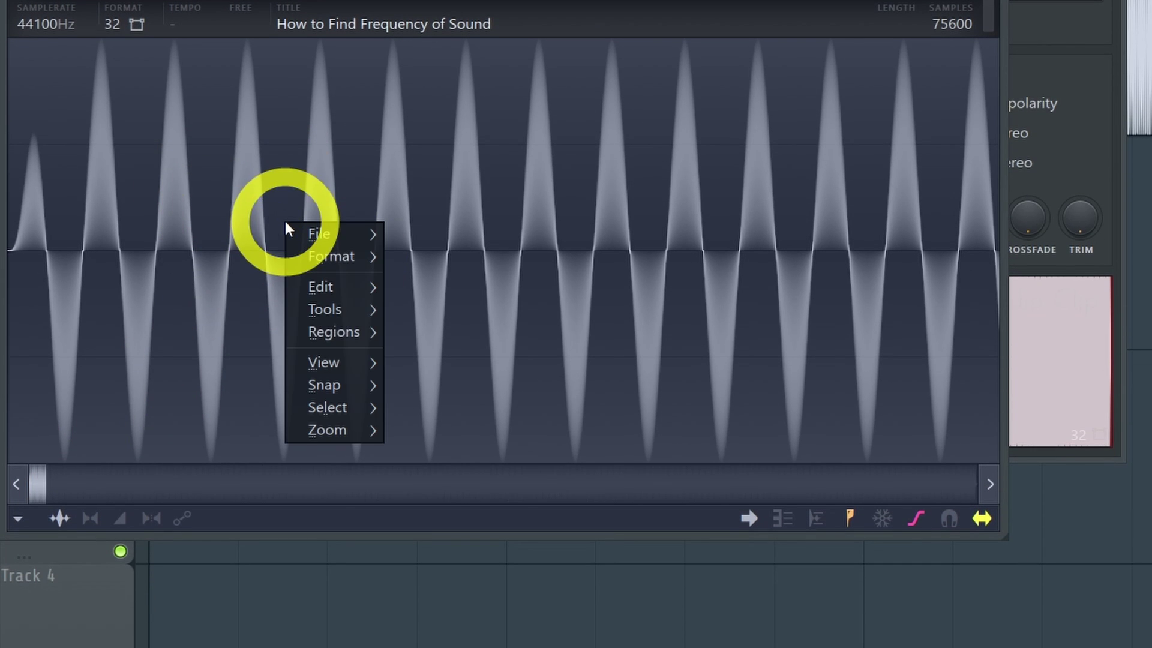
{"action": "mouse_move", "coordinate": [342, 393]}
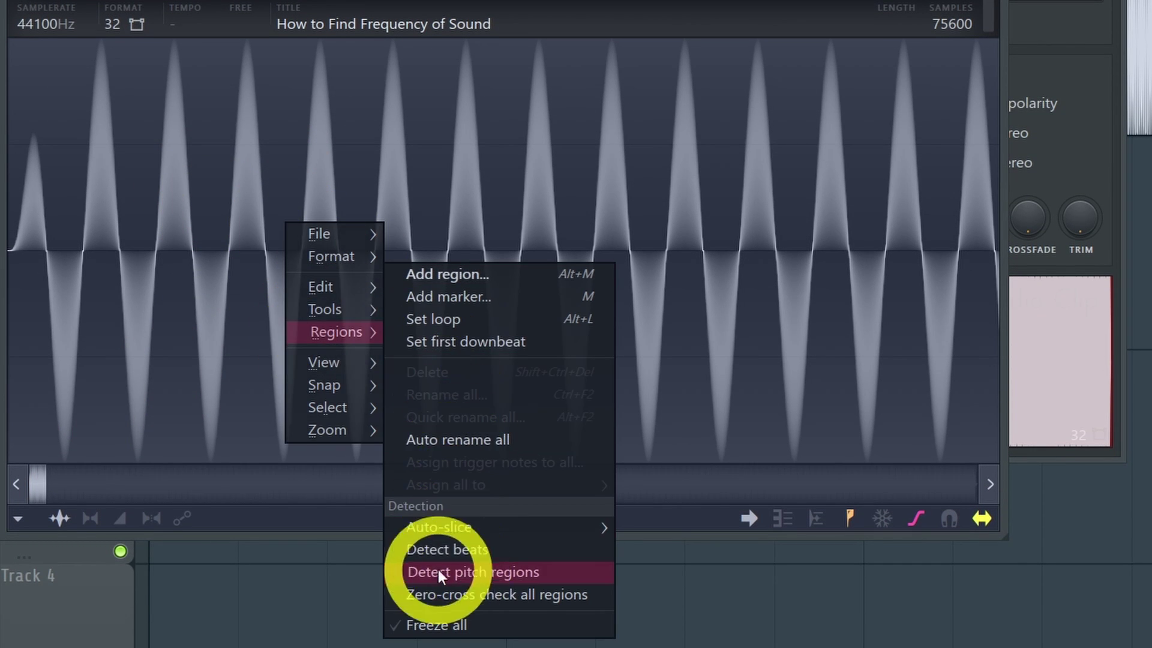
{"action": "left_click", "coordinate": [487, 573]}
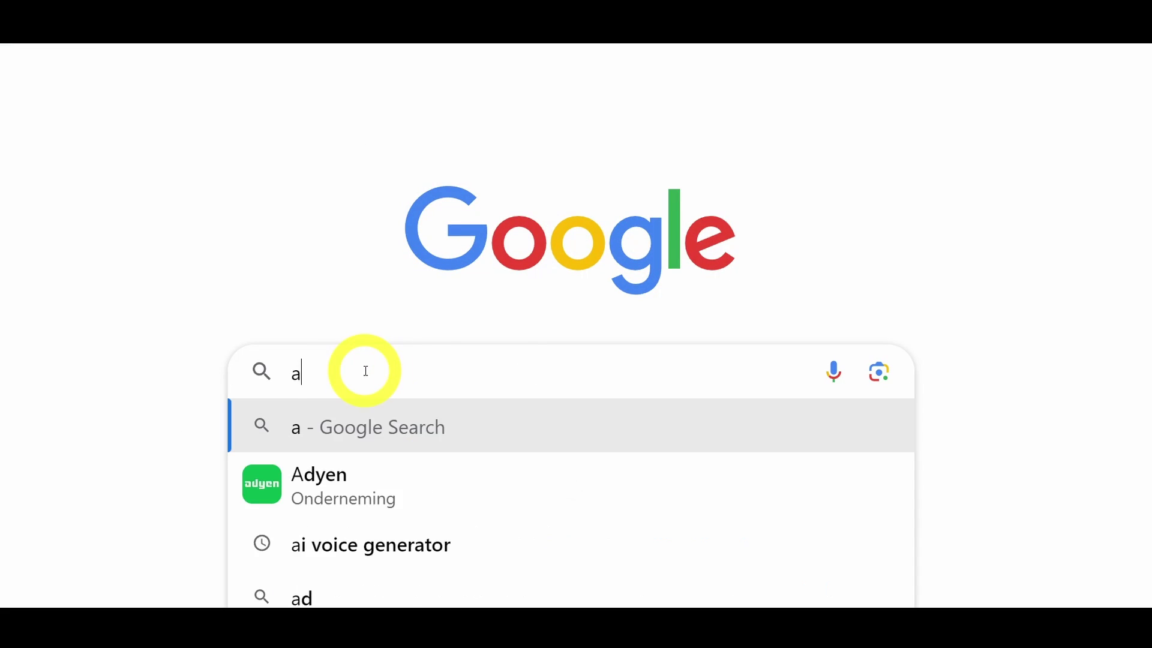
Search Google for 'a5 frequency' and 'a4 frequency', finding A4 is 440 Hz.
{"action": "type", "text": "a5 frequency"}
{"action": "key", "text": "Return"}
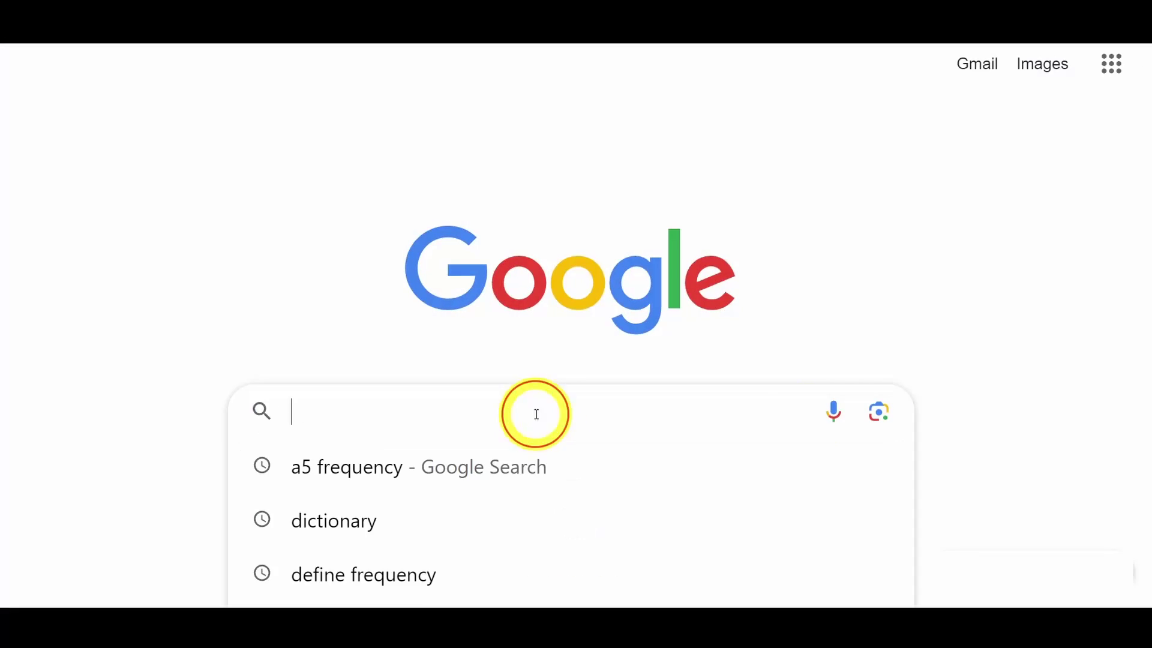
{"action": "type", "text": "a4 freque"}
{"action": "type", "text": "ncy"}
{"action": "key", "text": "Return"}
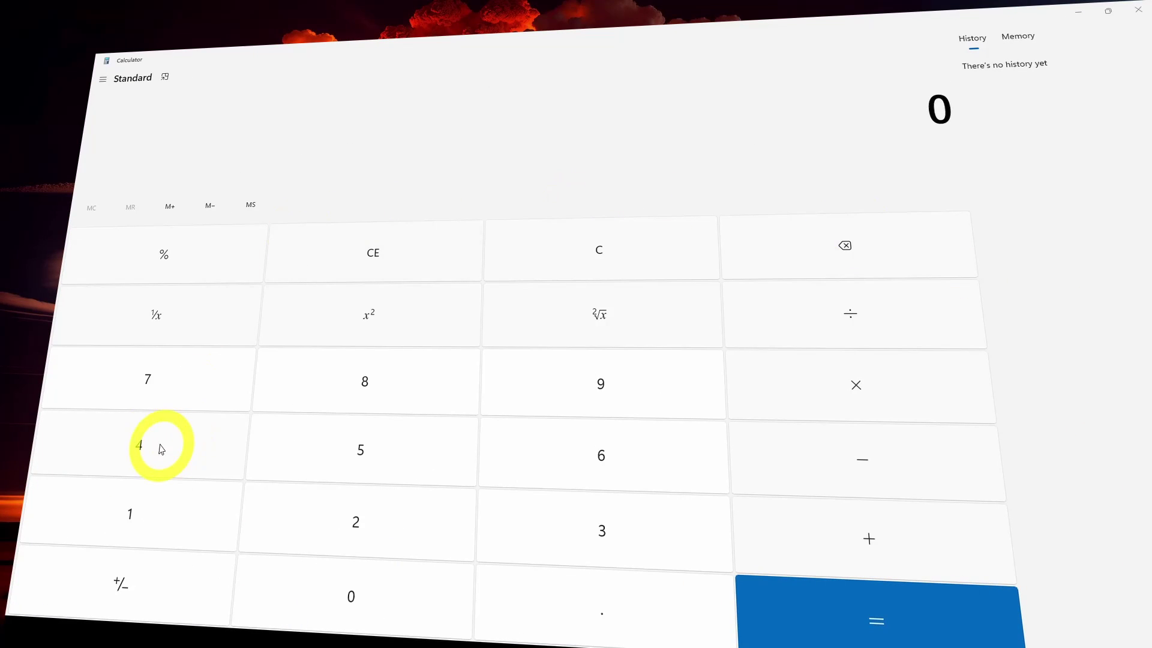
Calculate 44100 ÷ 100 = 441 in Calculator.
{"action": "double_click", "coordinate": [154, 442]}
{"action": "left_click", "coordinate": [210, 516]}
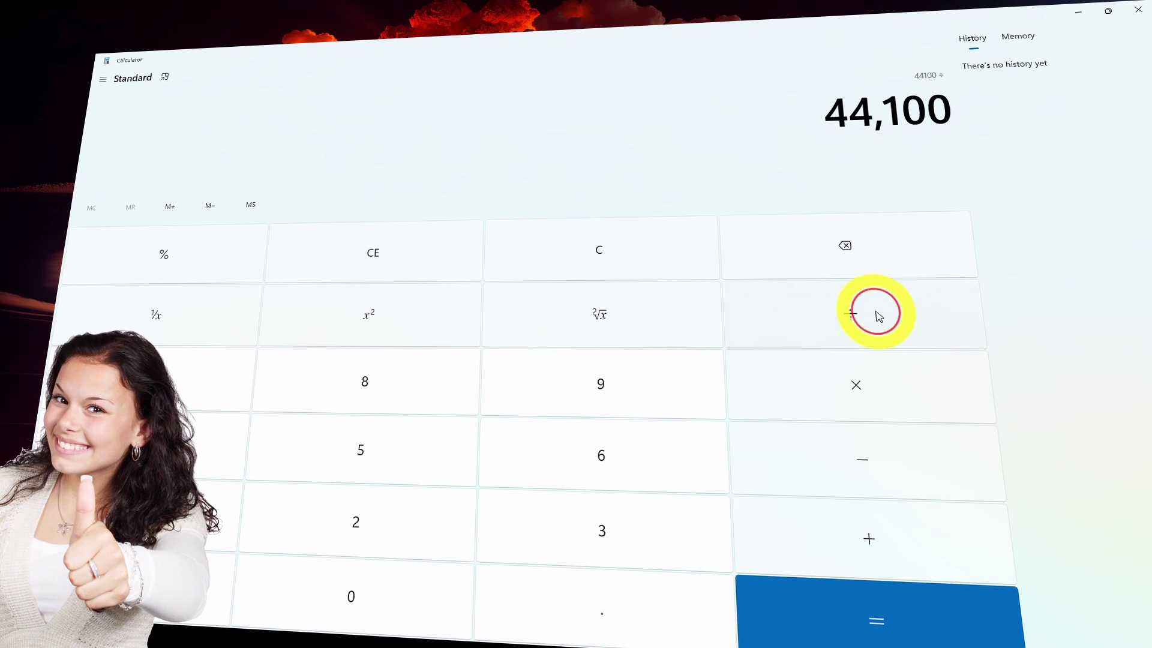
{"action": "left_click", "coordinate": [249, 547]}
{"action": "left_click", "coordinate": [316, 586]}
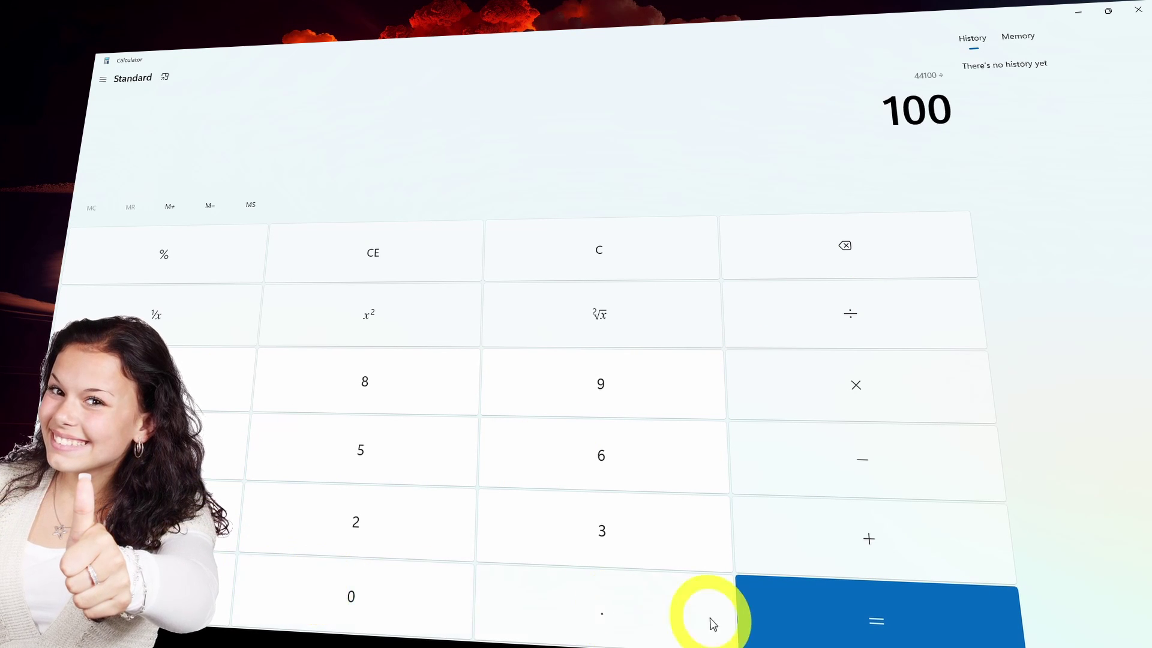
{"action": "left_click", "coordinate": [324, 591]}
{"action": "left_click", "coordinate": [853, 627]}
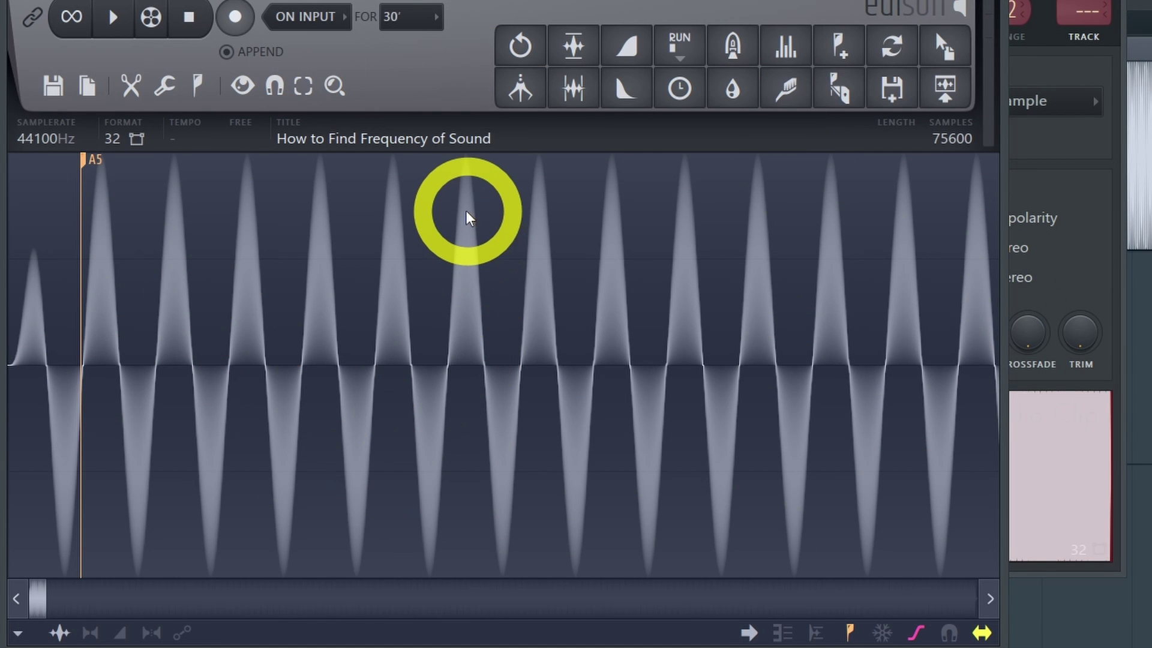
Set Edison's View > Time format to Samples, showing 75,600 samples total.
{"action": "right_click", "coordinate": [465, 217]}
{"action": "mouse_move", "coordinate": [530, 352]}
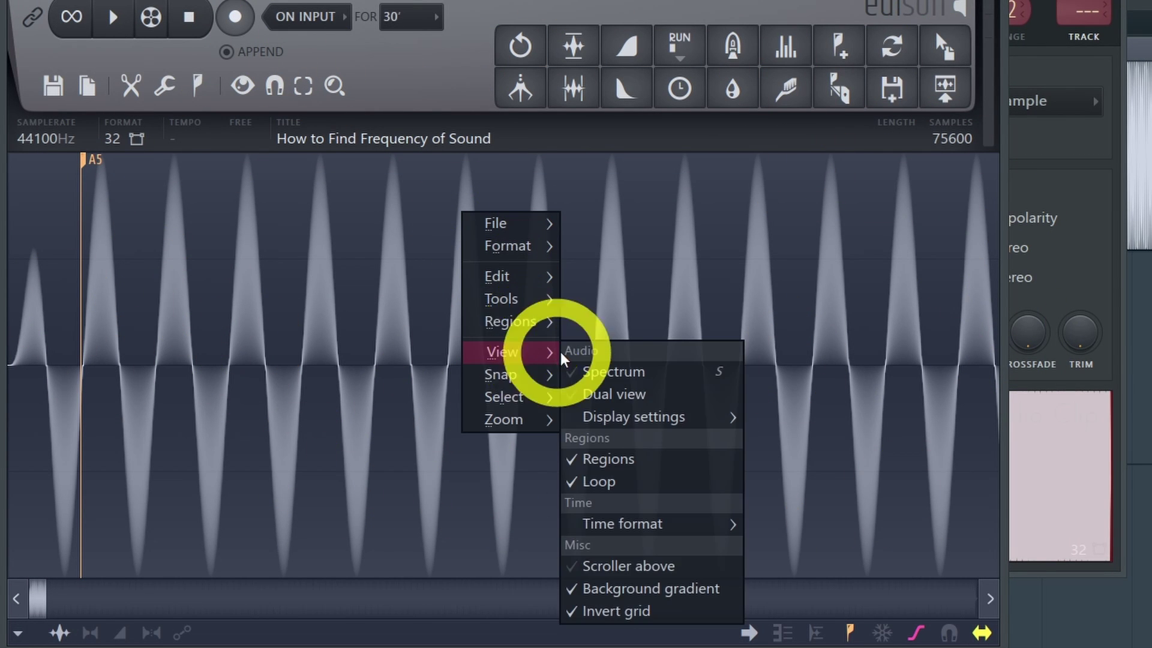
{"action": "mouse_move", "coordinate": [708, 526]}
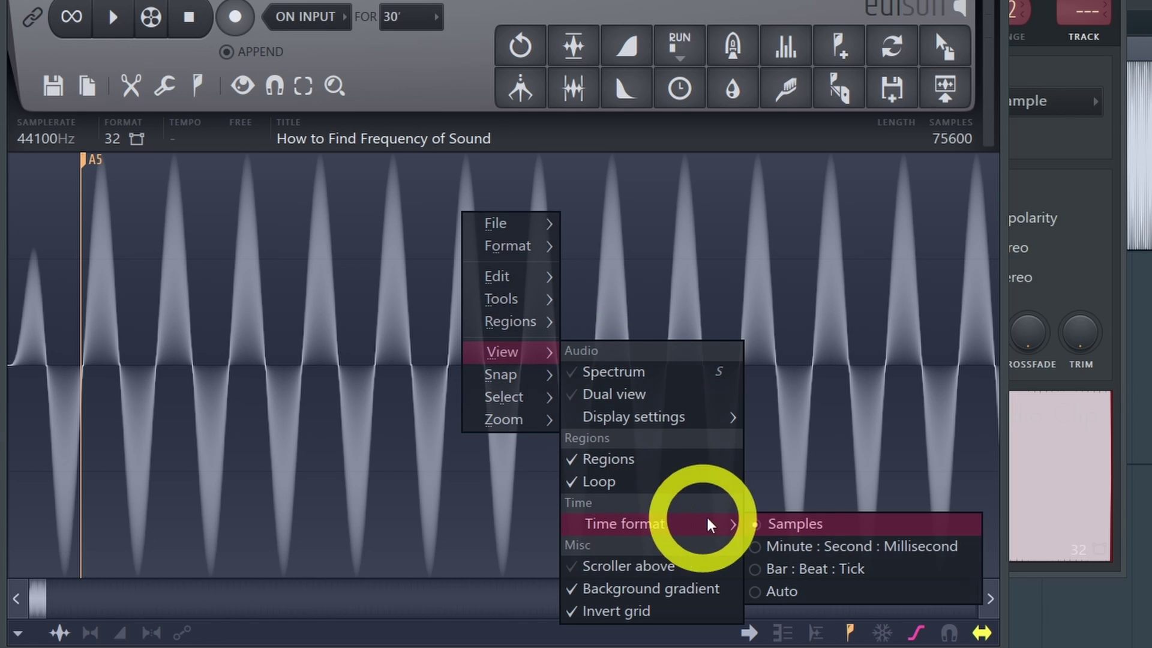
{"action": "left_click", "coordinate": [808, 526]}
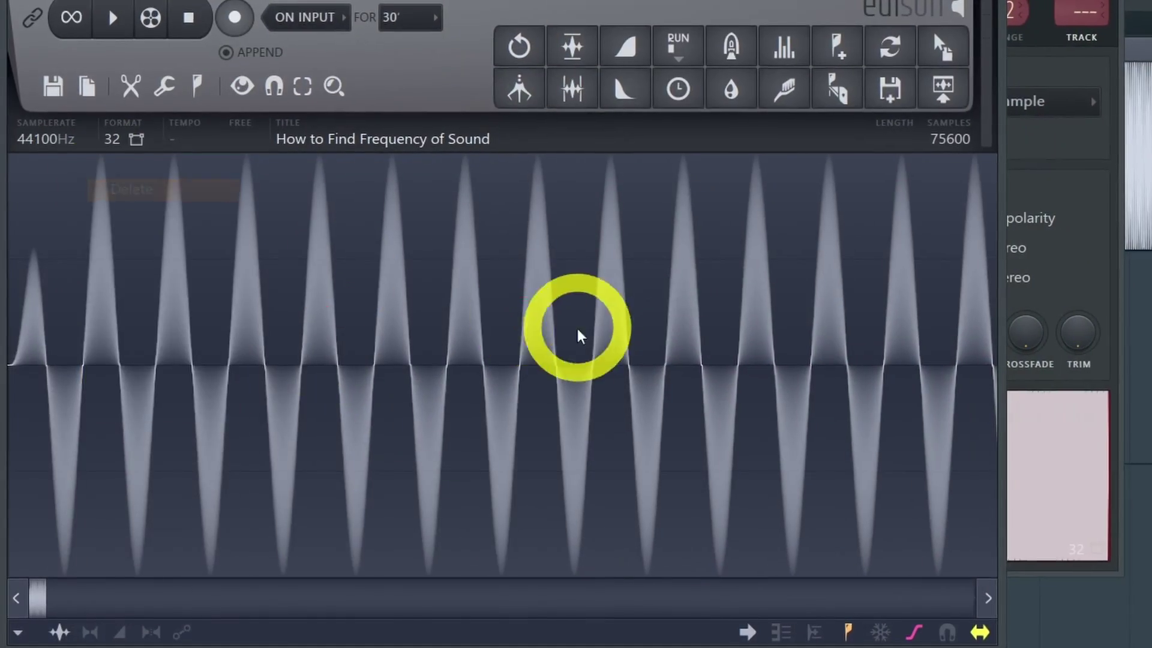
Zoom in, maximize Edison, and select one sine cycle from sample 805 to 905.
{"action": "scroll", "coordinate": [588, 337], "scroll_direction": "up", "scroll_amount": 5}
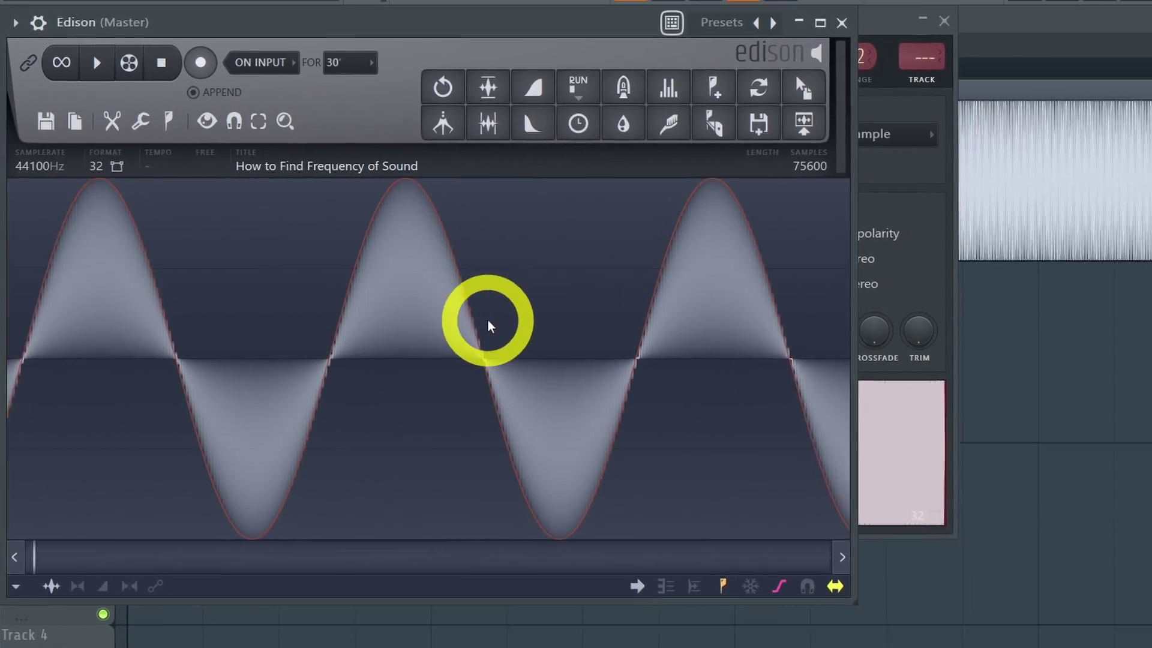
{"action": "scroll", "coordinate": [487, 324], "scroll_direction": "up", "scroll_amount": 6}
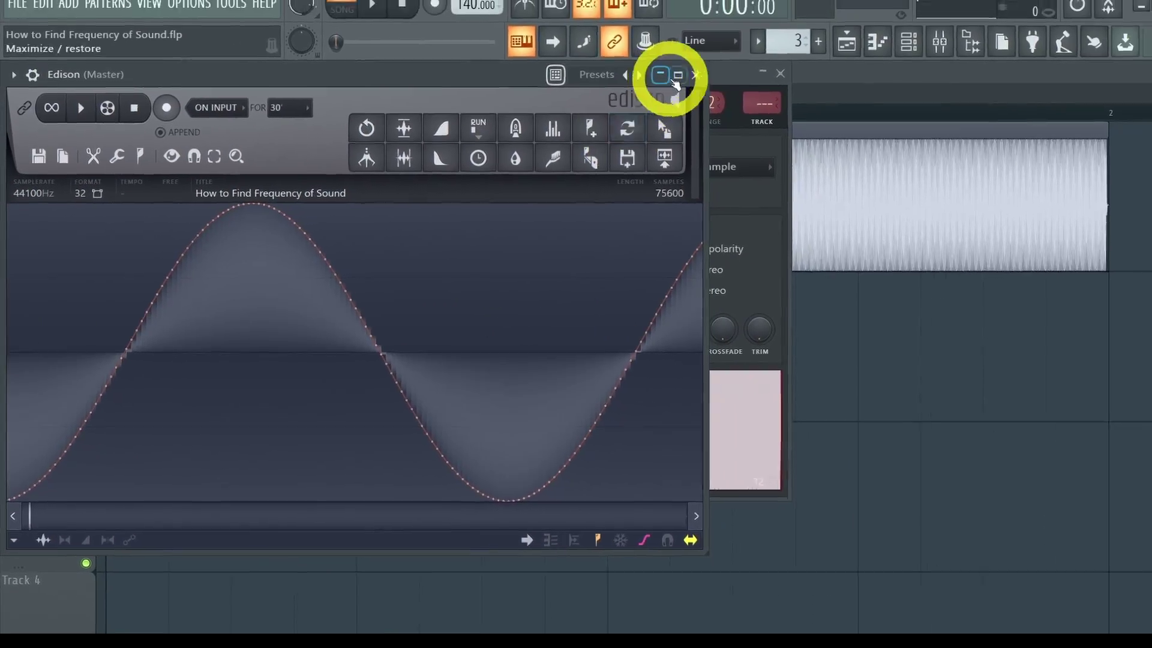
{"action": "left_click", "coordinate": [674, 78]}
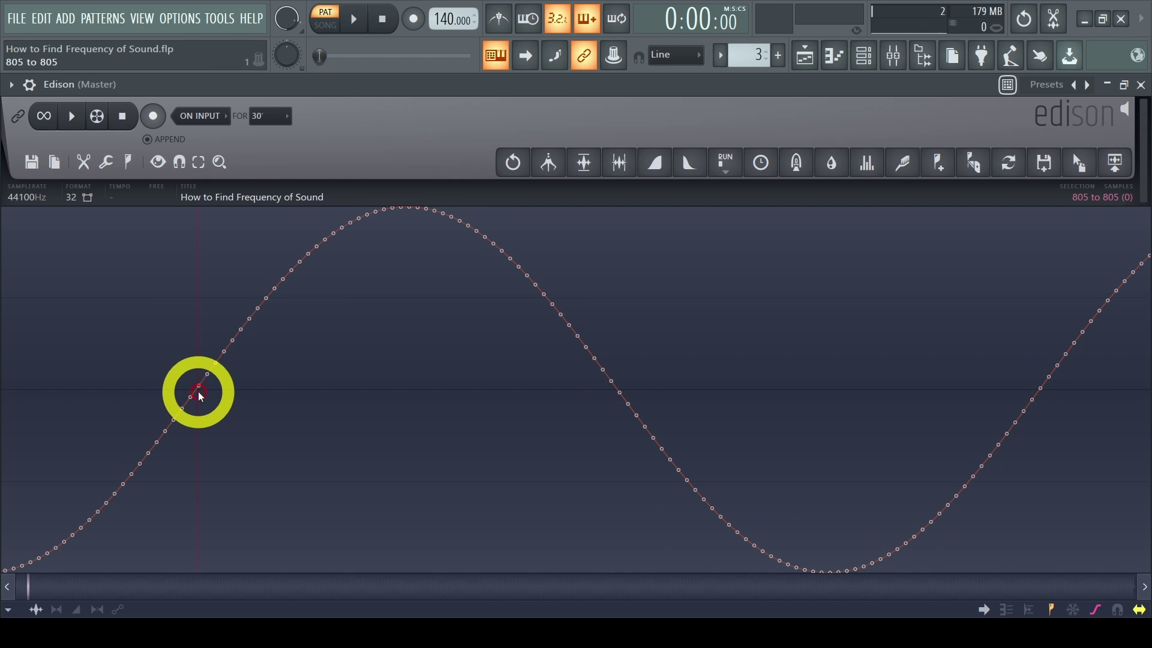
{"action": "left_click_drag", "start_coordinate": [199, 393], "coordinate": [1038, 447]}
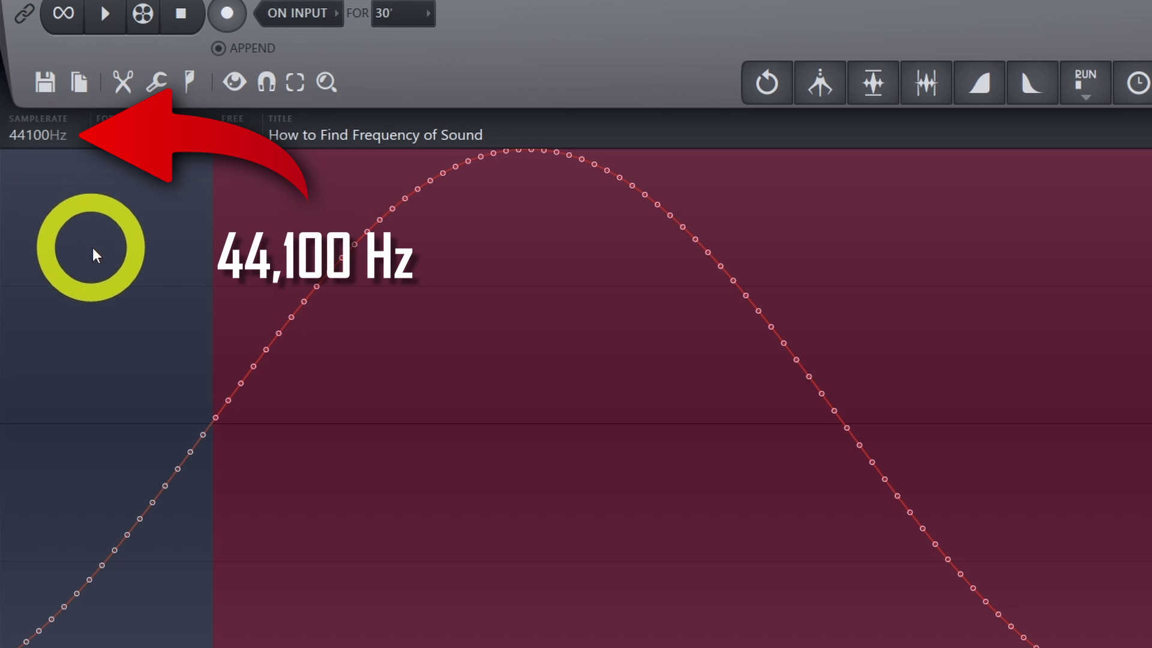
Note the 44100 Hz sample rate and start entering it in Windows Calculator.
{"action": "left_click", "coordinate": [133, 447]}
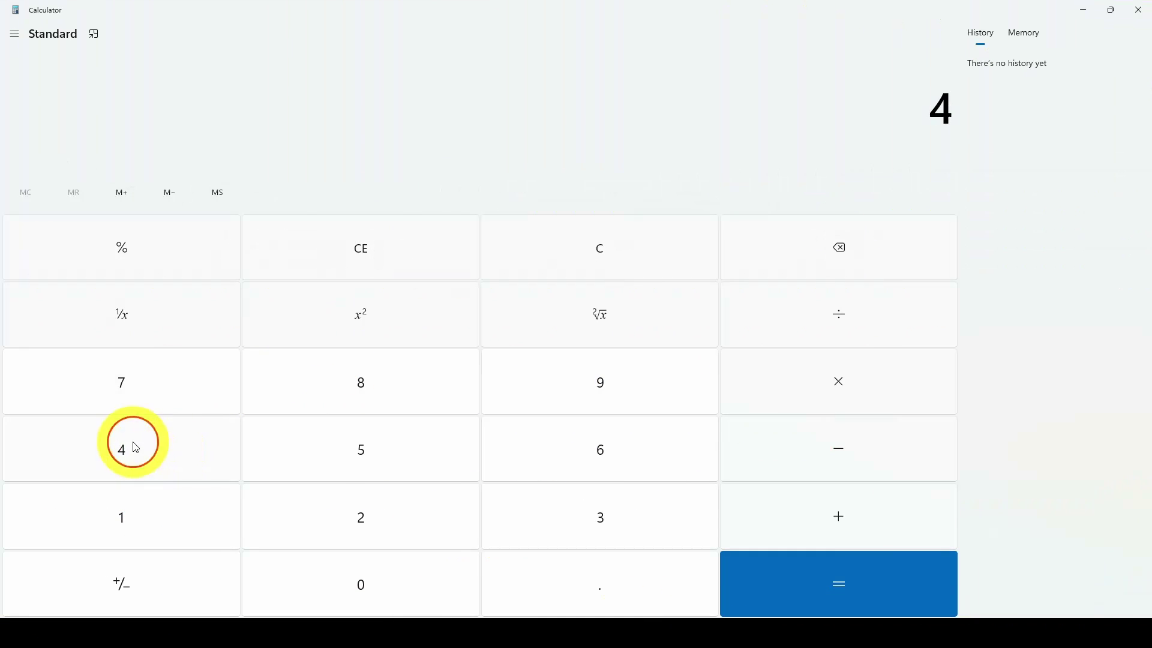
Finish entering 44100 in Calculator and divide it by 100, giving 441 Hz.
{"action": "left_click", "coordinate": [146, 517]}
{"action": "left_click", "coordinate": [346, 580]}
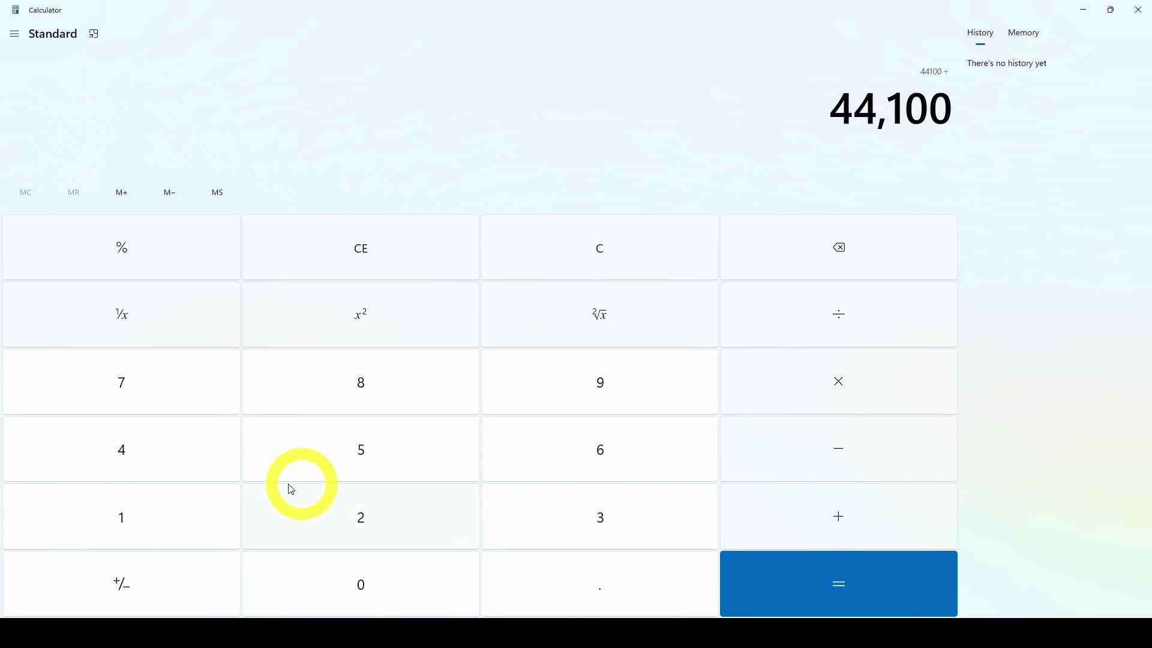
{"action": "left_click", "coordinate": [239, 489]}
{"action": "left_click", "coordinate": [816, 585]}
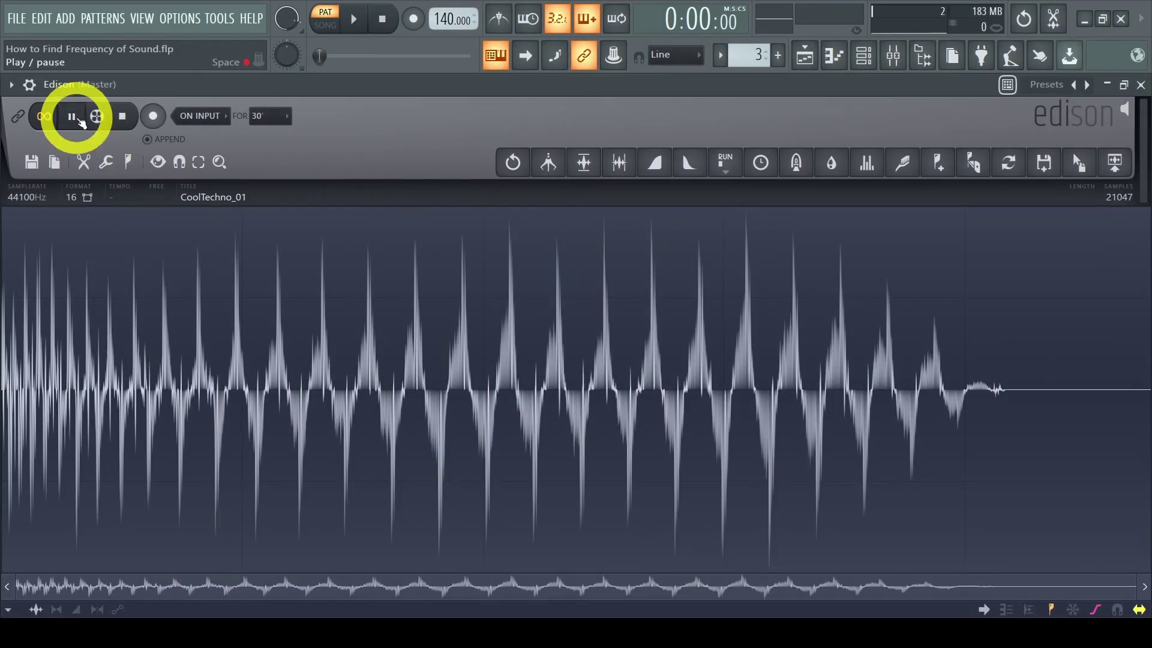
Play the CoolTechno_01 kick sample once in Edison, then stop it.
{"action": "left_click", "coordinate": [75, 115]}
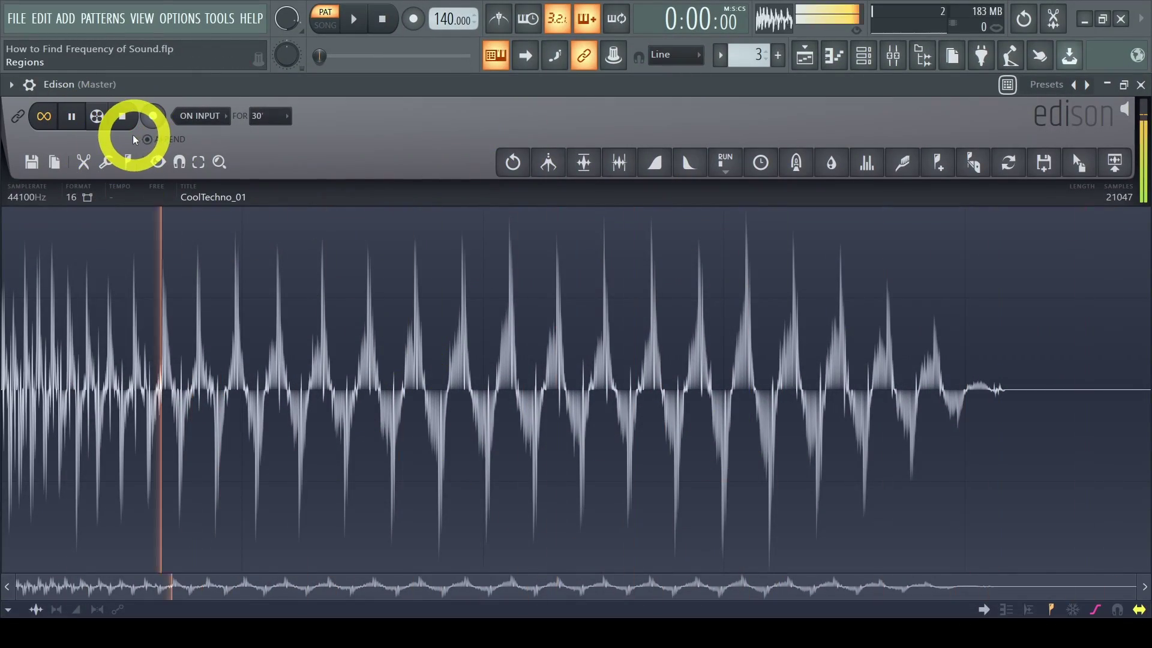
{"action": "left_click", "coordinate": [118, 114]}
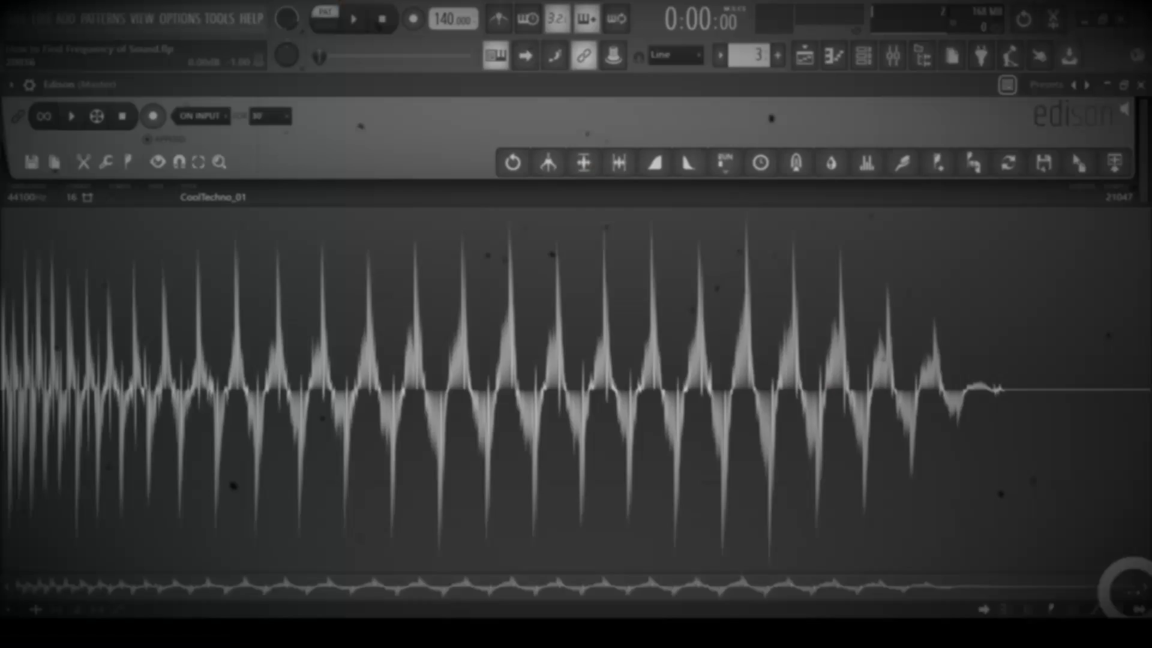
{"action": "scroll", "coordinate": [445, 431], "scroll_direction": "up", "scroll_amount": 3}
{"action": "scroll", "coordinate": [422, 454], "scroll_direction": "up", "scroll_amount": 3}
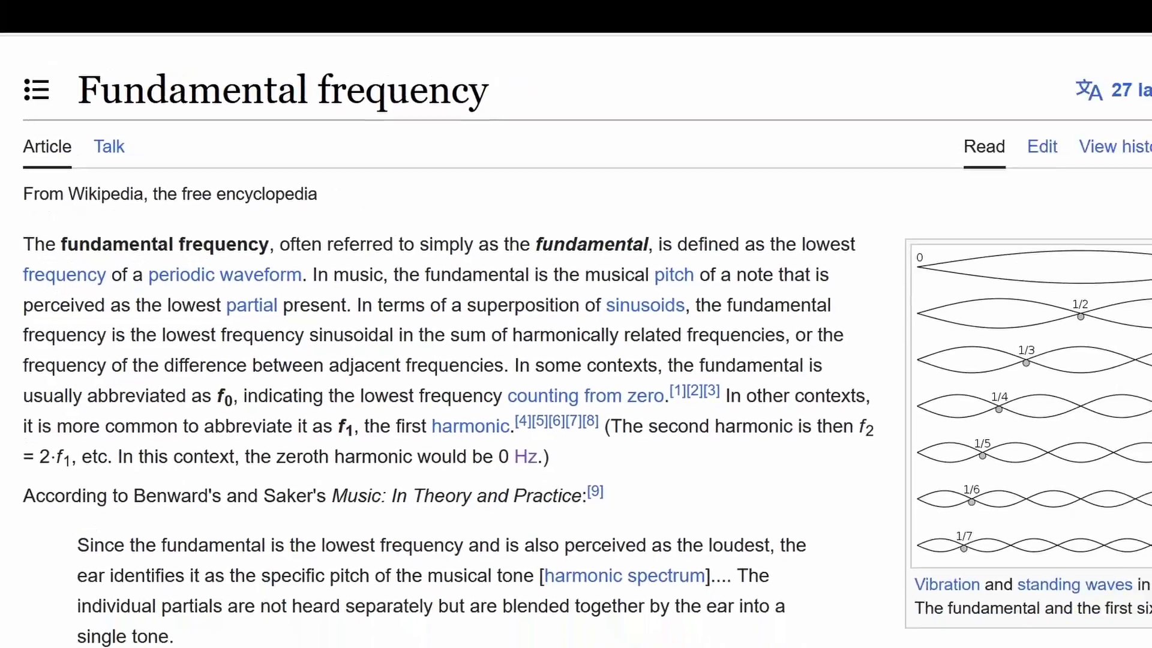
Scroll down and subscribe to the video's channel.
{"action": "scroll", "coordinate": [576, 324], "scroll_direction": "down", "scroll_amount": 10}
{"action": "scroll", "coordinate": [576, 324], "scroll_direction": "down", "scroll_amount": 15}
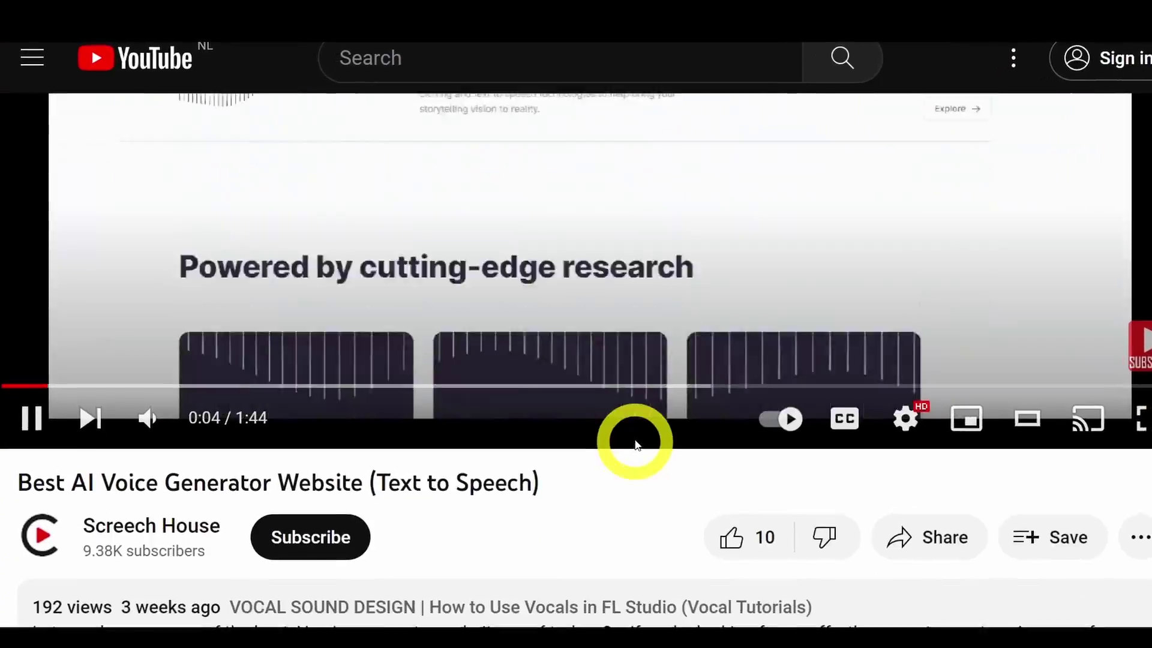
{"action": "scroll", "coordinate": [648, 432], "scroll_direction": "down", "scroll_amount": 5}
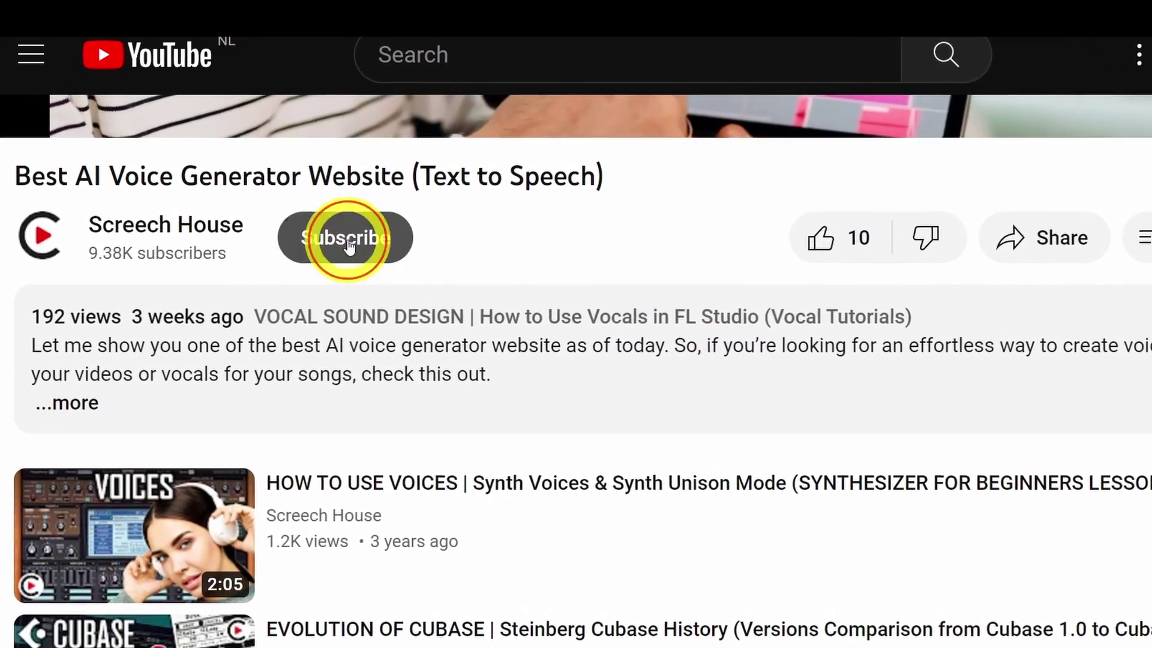
{"action": "left_click", "coordinate": [324, 237]}
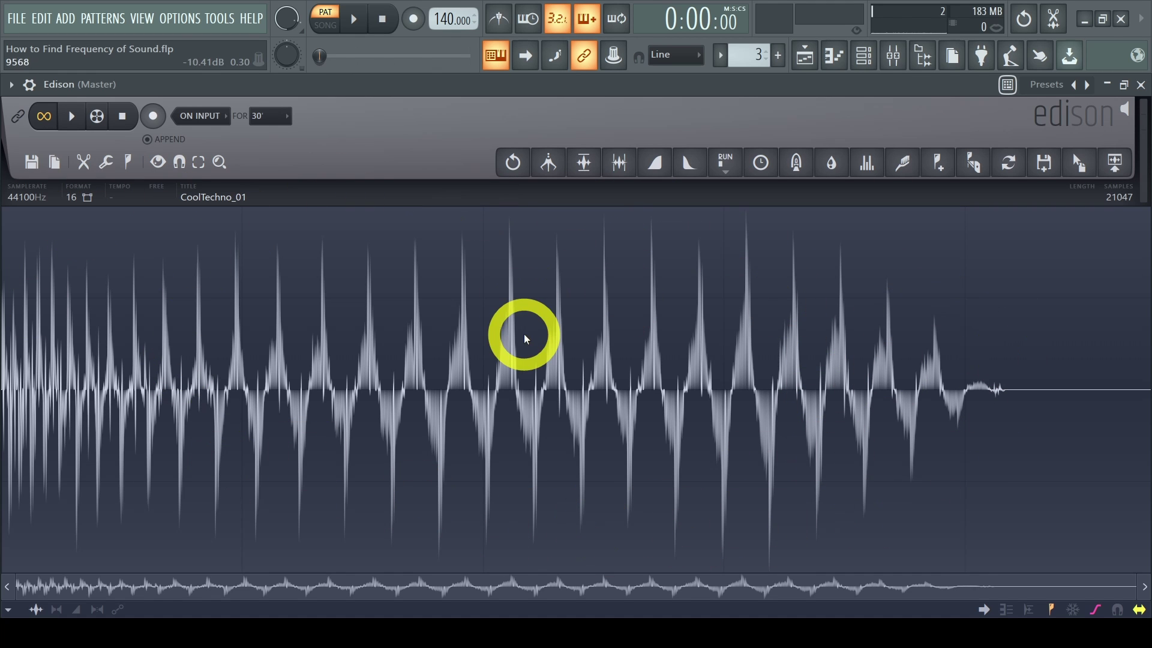
Run Regions > Detect pitch regions on the kick sample, marking C3 and G#2 regions.
{"action": "right_click", "coordinate": [200, 230]}
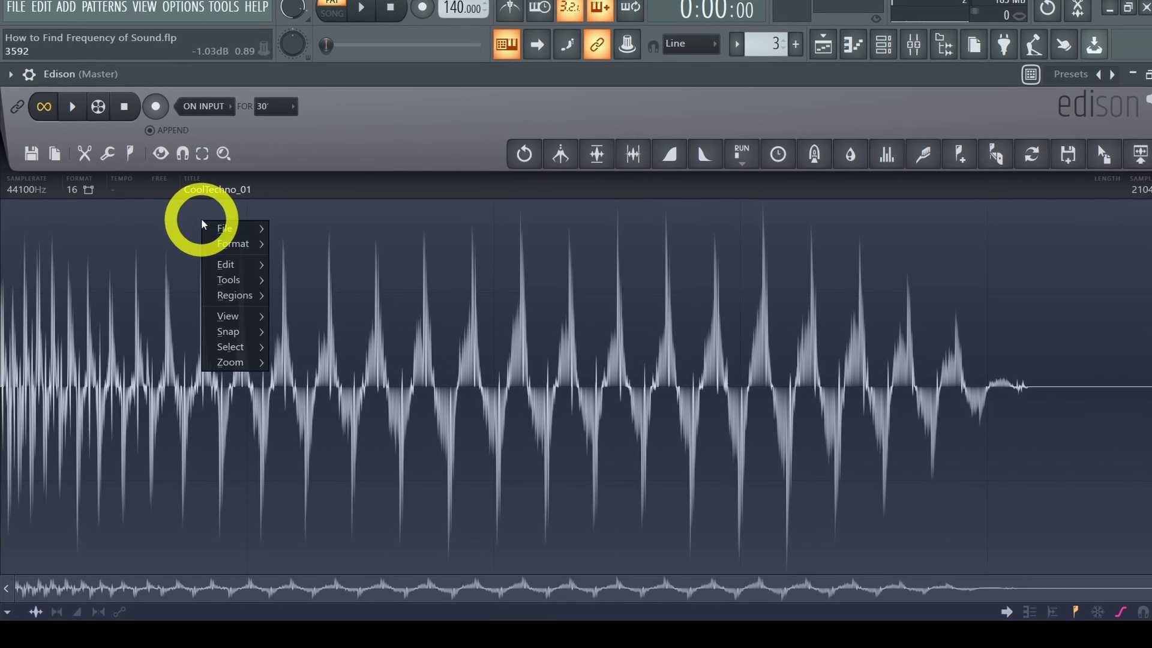
{"action": "mouse_move", "coordinate": [231, 304]}
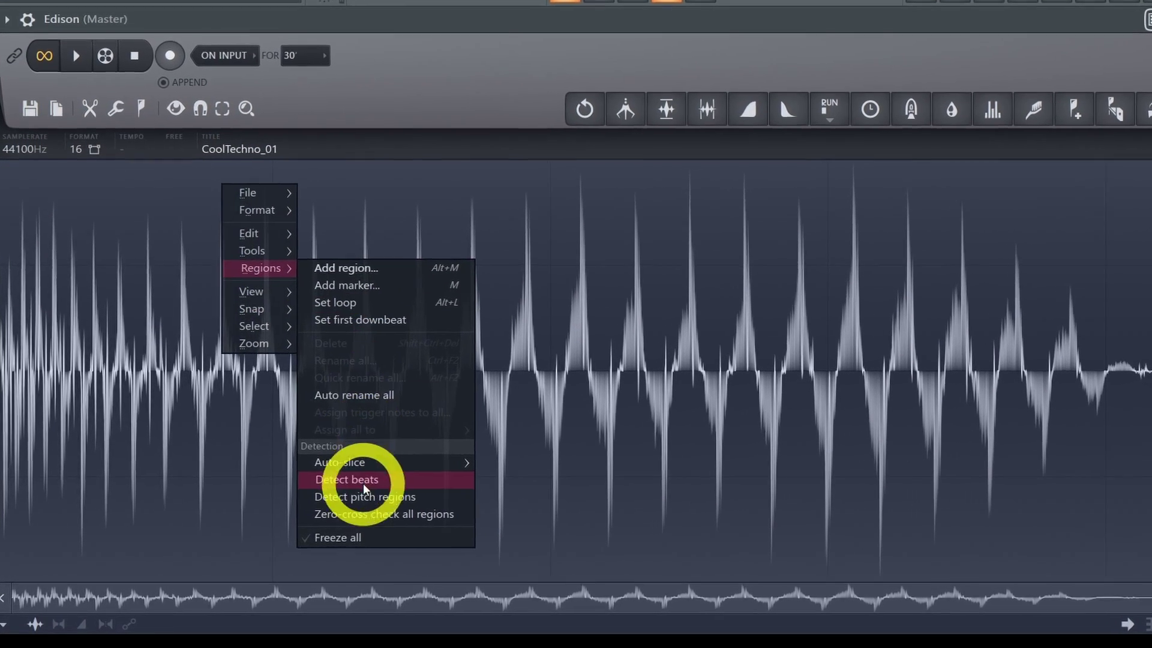
{"action": "left_click", "coordinate": [357, 497]}
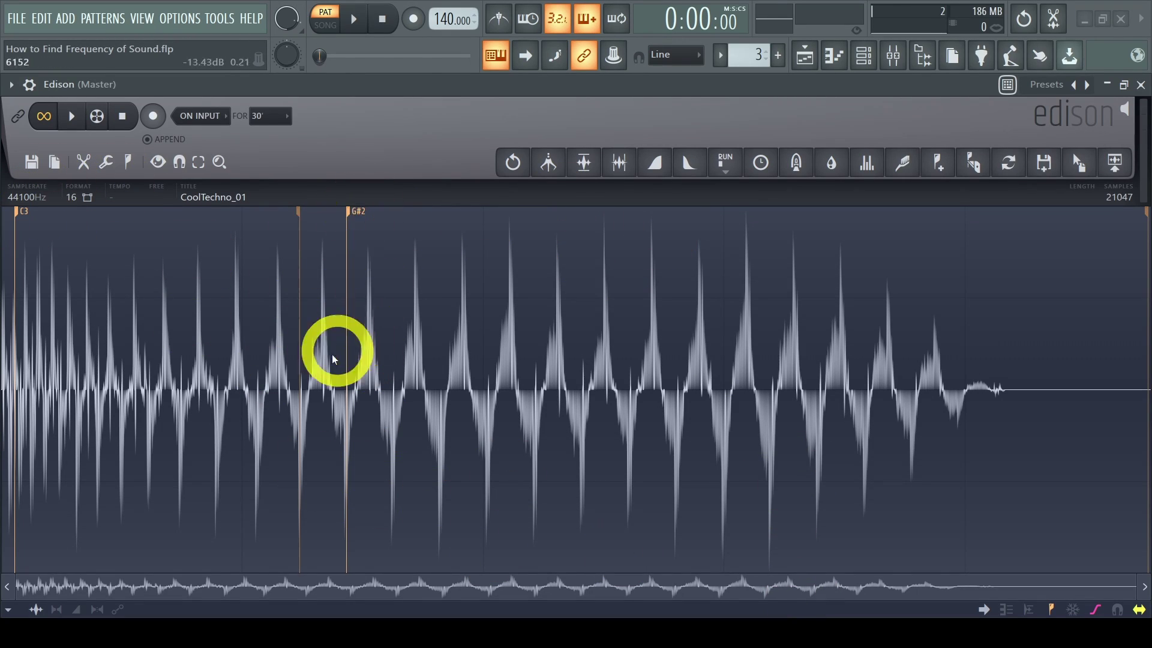
Select the G#2 region of the kick and play it back.
{"action": "left_click_drag", "start_coordinate": [262, 367], "coordinate": [1006, 438]}
{"action": "left_click_drag", "start_coordinate": [262, 405], "coordinate": [266, 404]}
{"action": "left_click", "coordinate": [87, 128]}
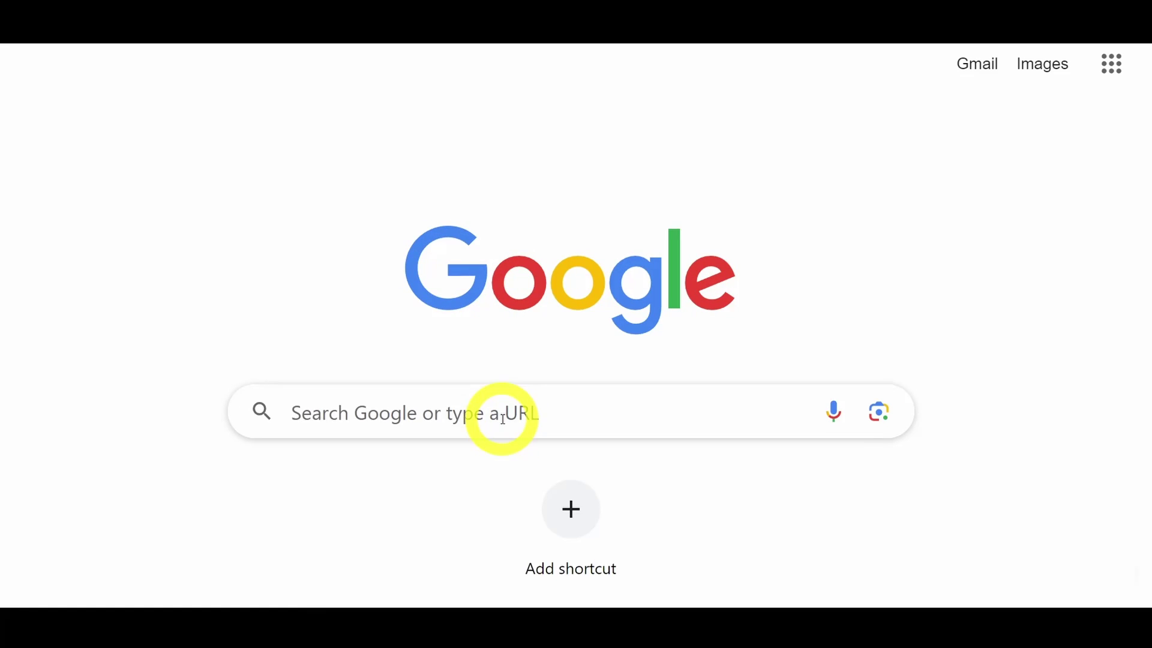
Search Google for 'g#1 frequency' and highlight the G#1/Ab1 row's 51.91 Hz value.
{"action": "left_click", "coordinate": [503, 418]}
{"action": "type", "text": "g#1 frequency"}
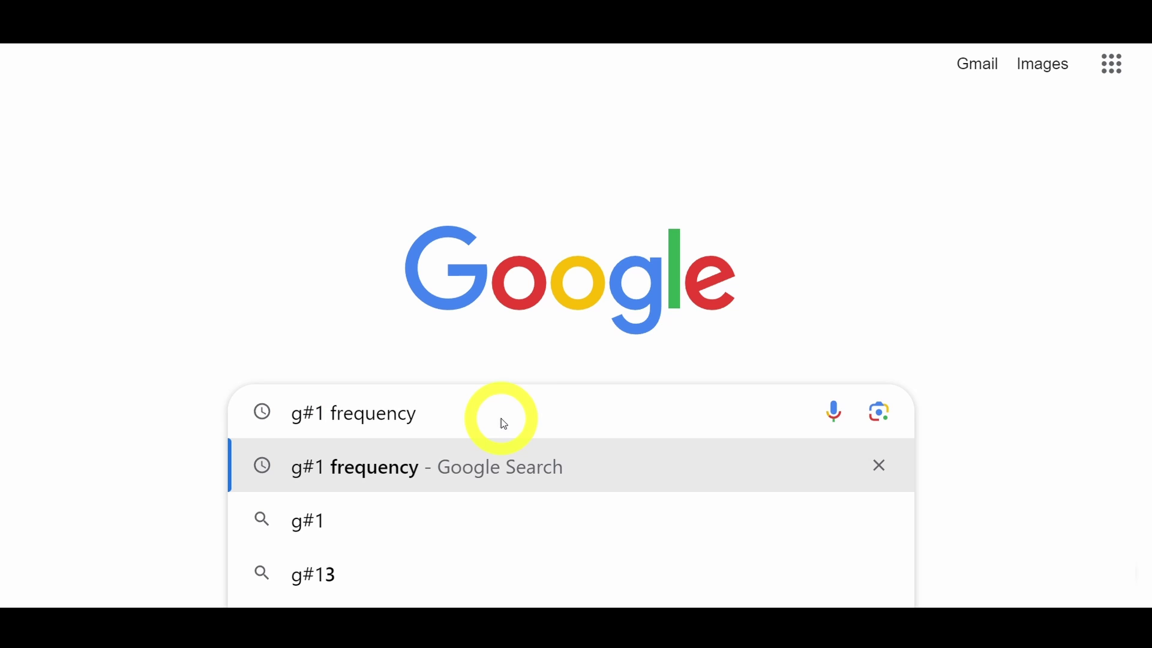
{"action": "key", "text": "Return"}
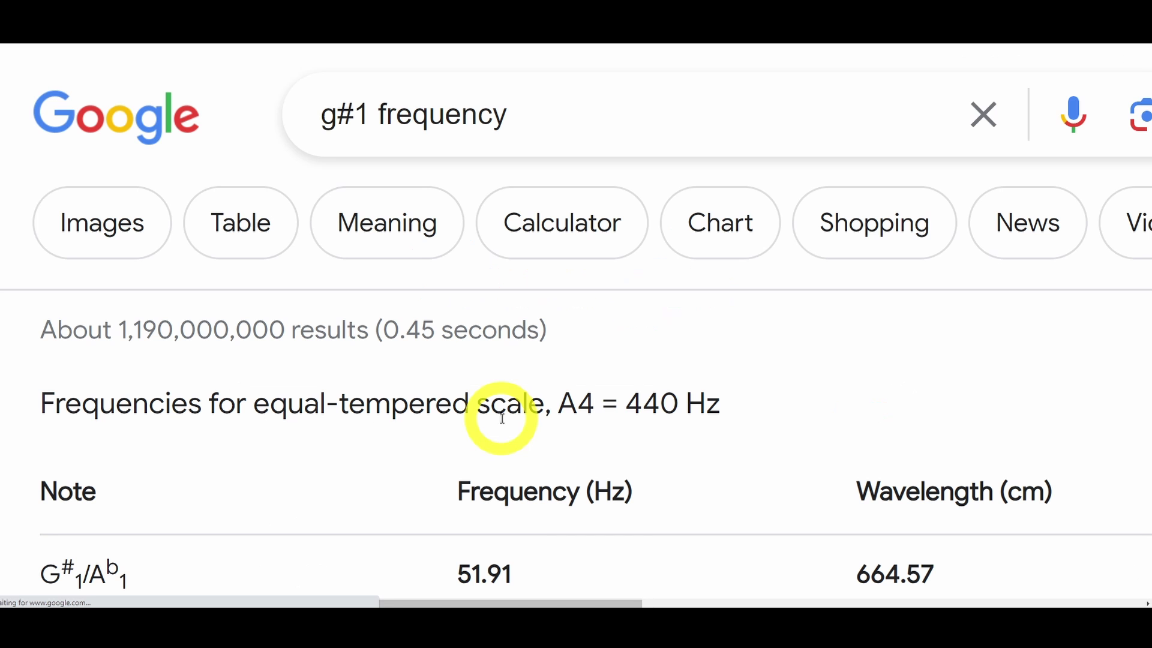
{"action": "scroll", "coordinate": [643, 264], "scroll_direction": "down", "scroll_amount": 3}
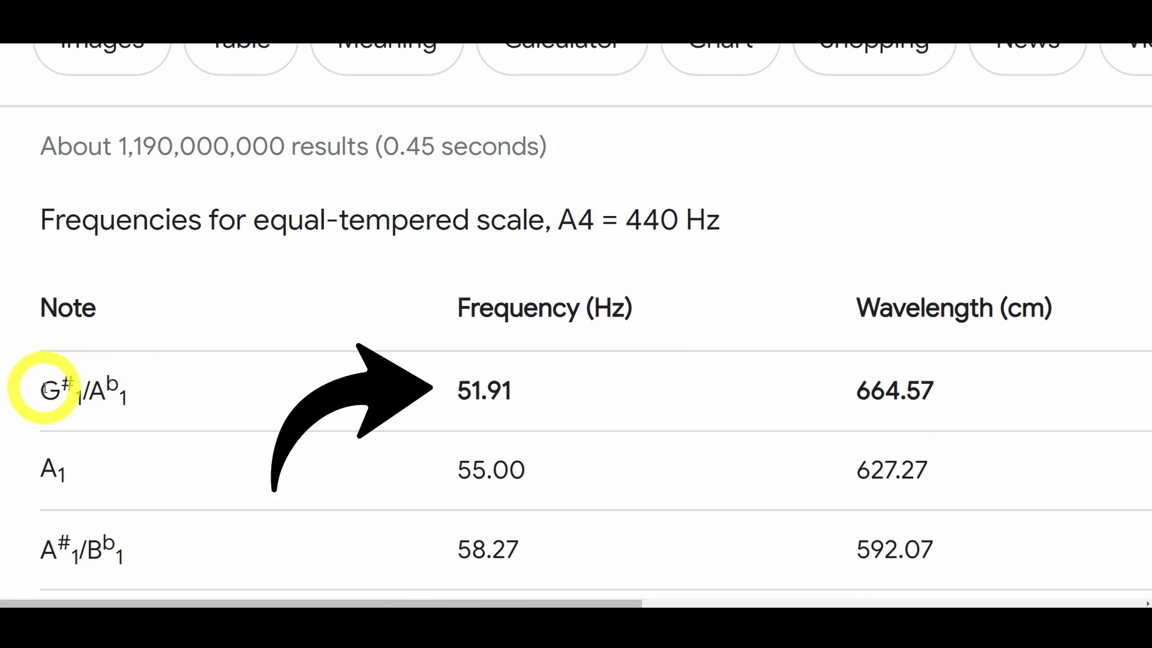
{"action": "double_click", "coordinate": [52, 390]}
{"action": "left_click_drag", "start_coordinate": [467, 398], "coordinate": [528, 398]}
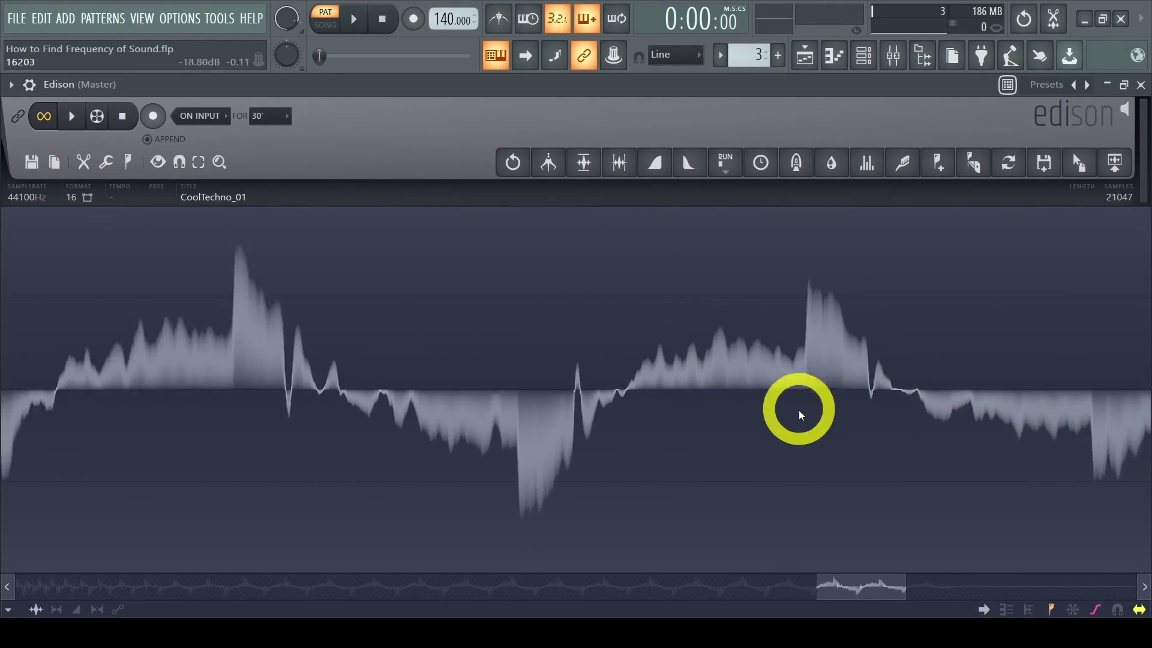
{"action": "scroll", "coordinate": [805, 420], "scroll_direction": "up", "scroll_amount": 1}
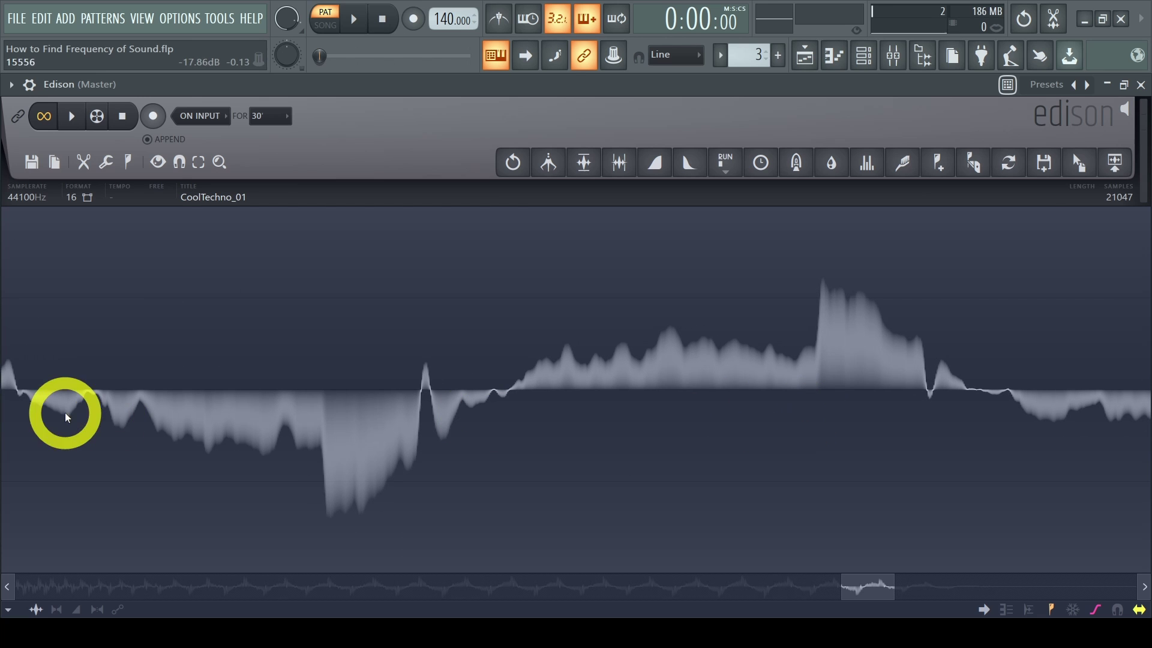
Zoom into the kick waveform and select one full cycle, 867 samples (15514 to 16381).
{"action": "left_click_drag", "start_coordinate": [17, 393], "coordinate": [1009, 525]}
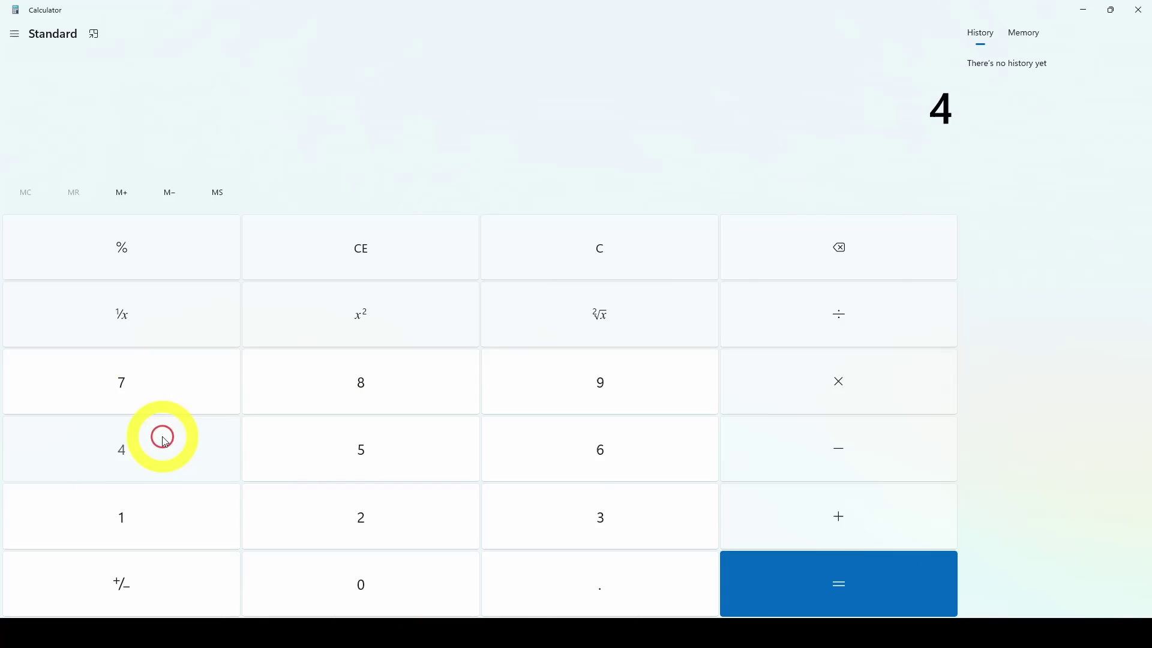
Compute 44100 ÷ 867 in Calculator, giving a kick frequency of about 50.87 Hz.
{"action": "left_click", "coordinate": [162, 441]}
{"action": "left_click", "coordinate": [142, 511]}
{"action": "double_click", "coordinate": [354, 586]}
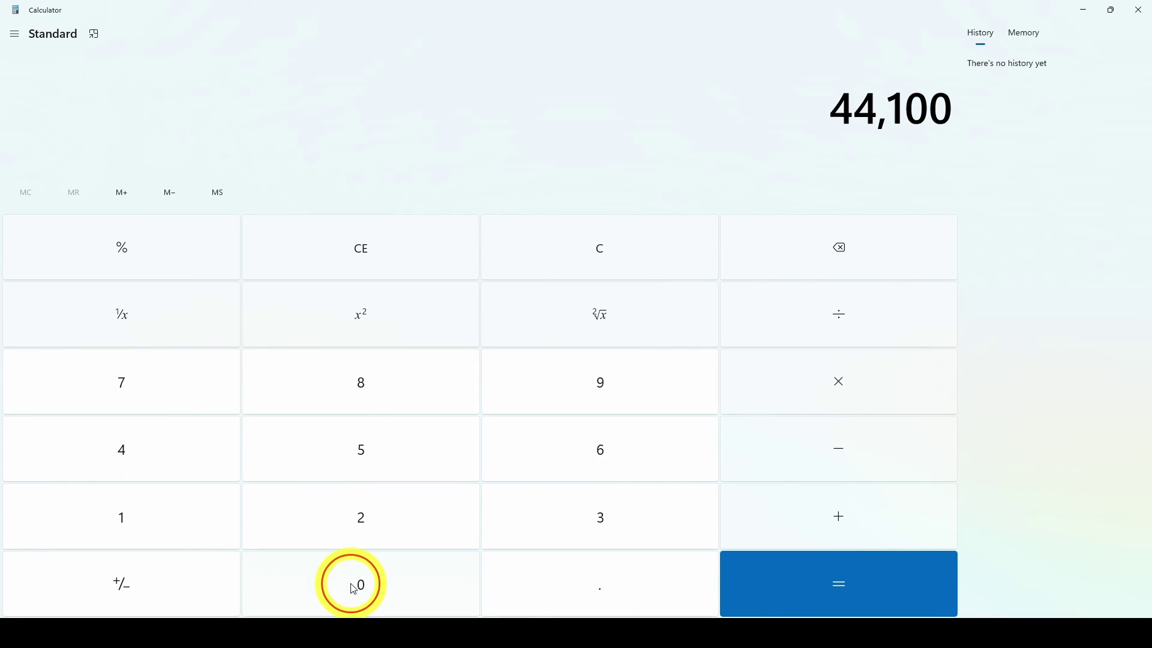
{"action": "left_click", "coordinate": [374, 400]}
{"action": "left_click", "coordinate": [594, 452]}
{"action": "left_click", "coordinate": [153, 379]}
{"action": "left_click", "coordinate": [835, 578]}
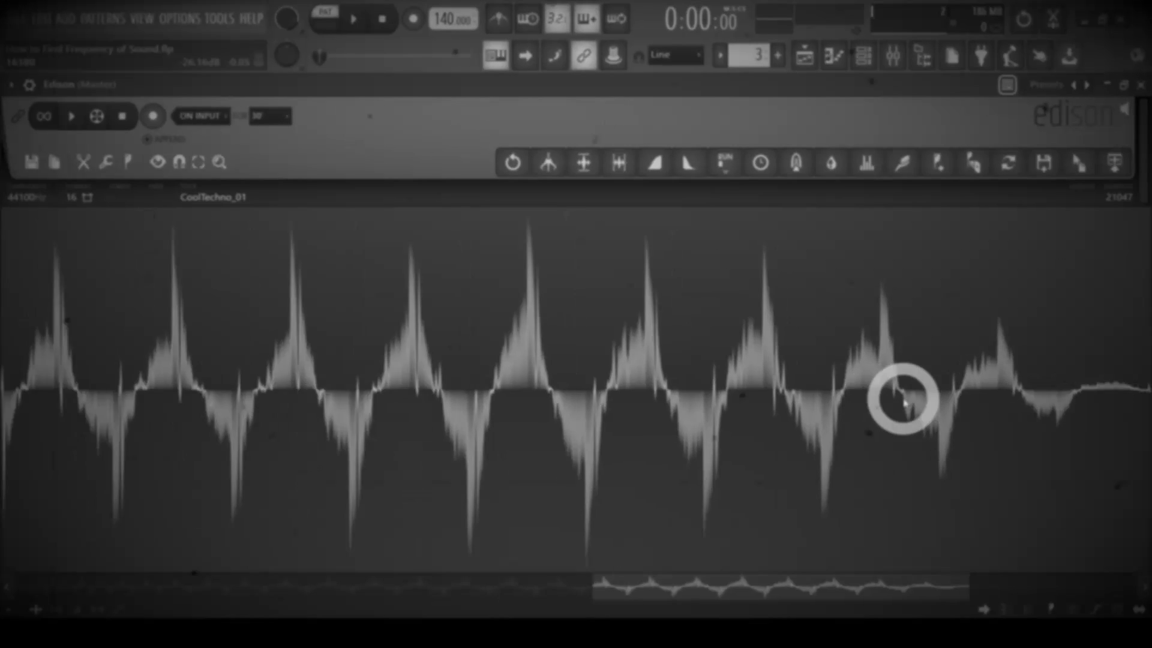
Unmute the Frequency 2 and Frequency 3 playlist tracks so all three clips play together.
{"action": "scroll", "coordinate": [905, 399], "scroll_direction": "up", "scroll_amount": 5}
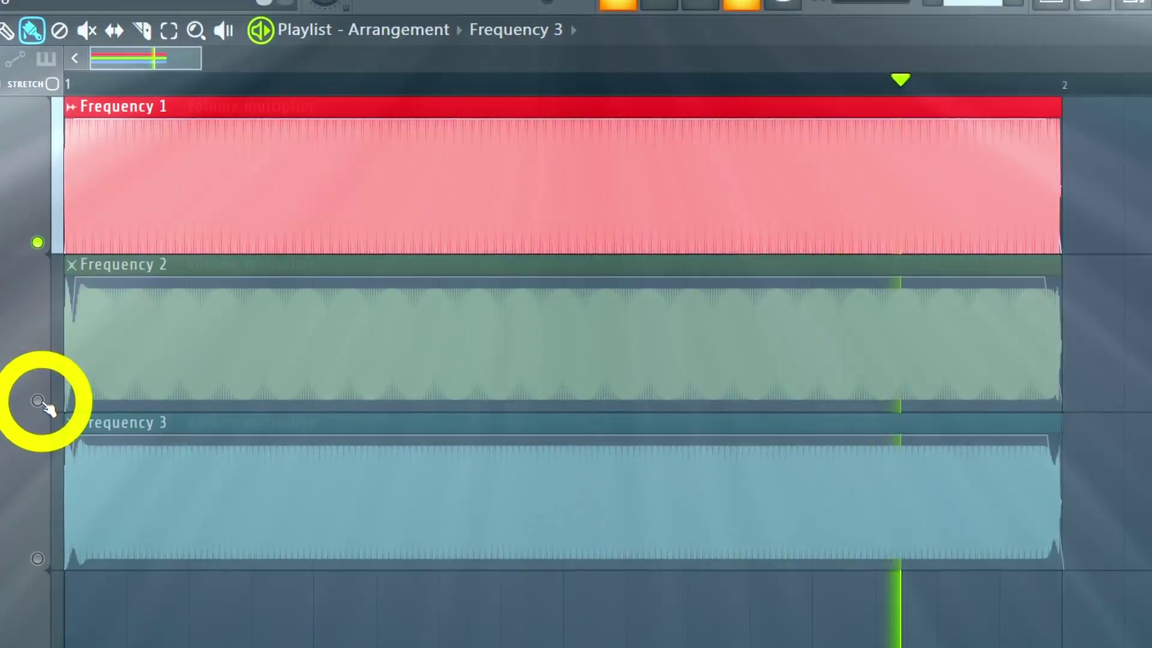
{"action": "left_click", "coordinate": [82, 348]}
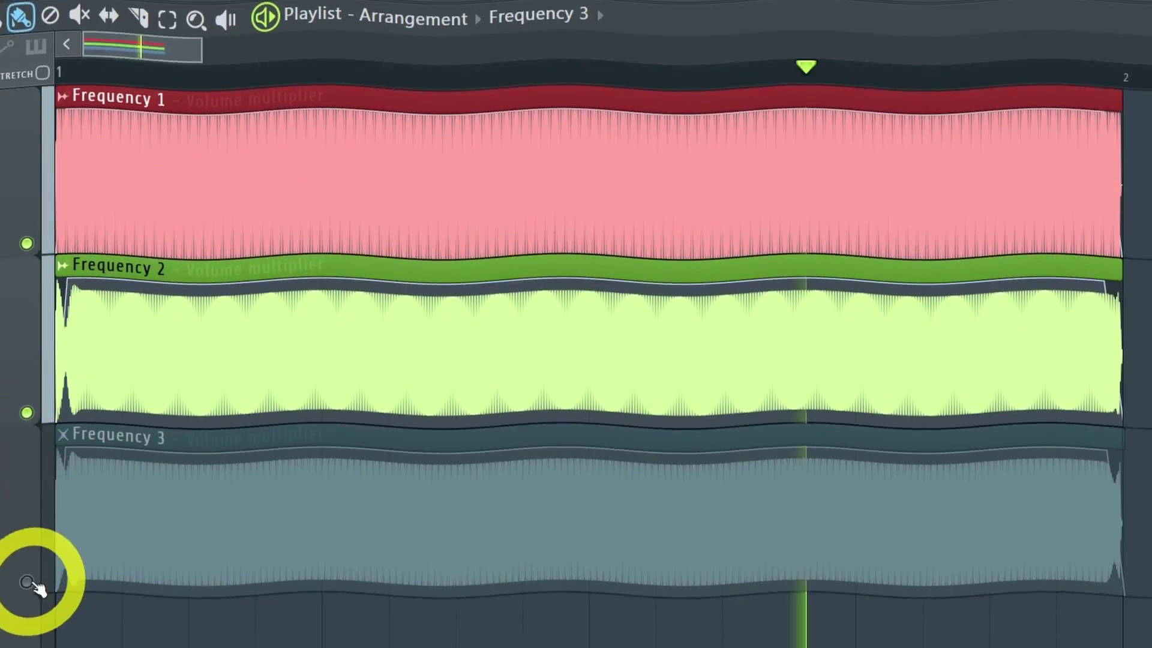
{"action": "left_click", "coordinate": [26, 580]}
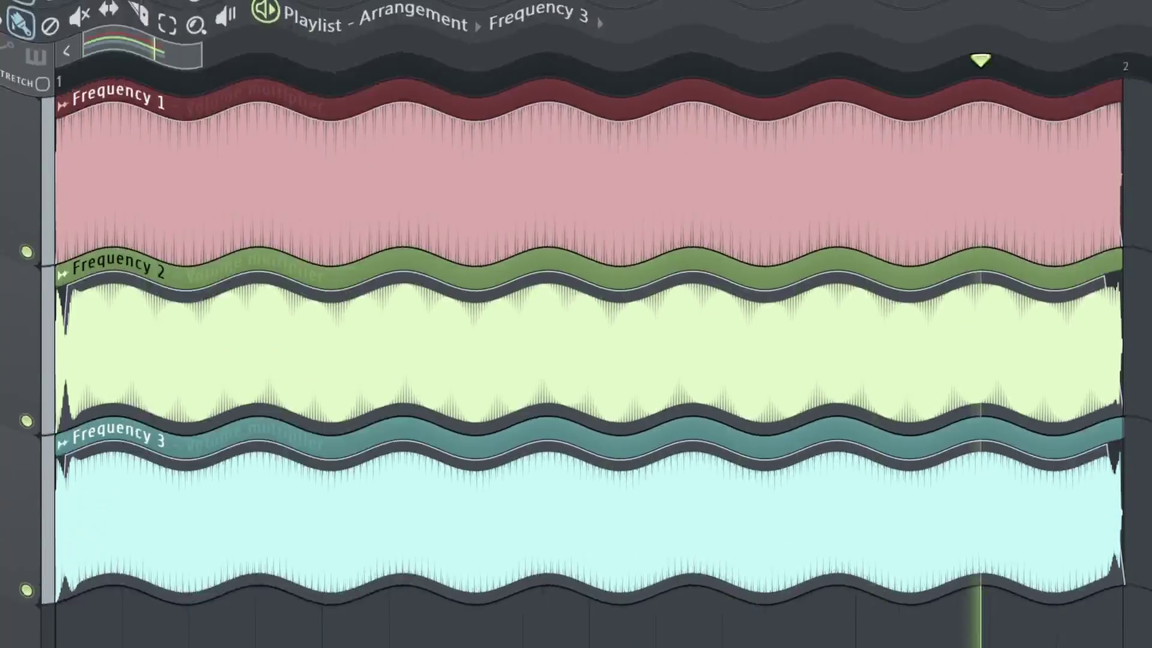
{"action": "left_click", "coordinate": [612, 102]}
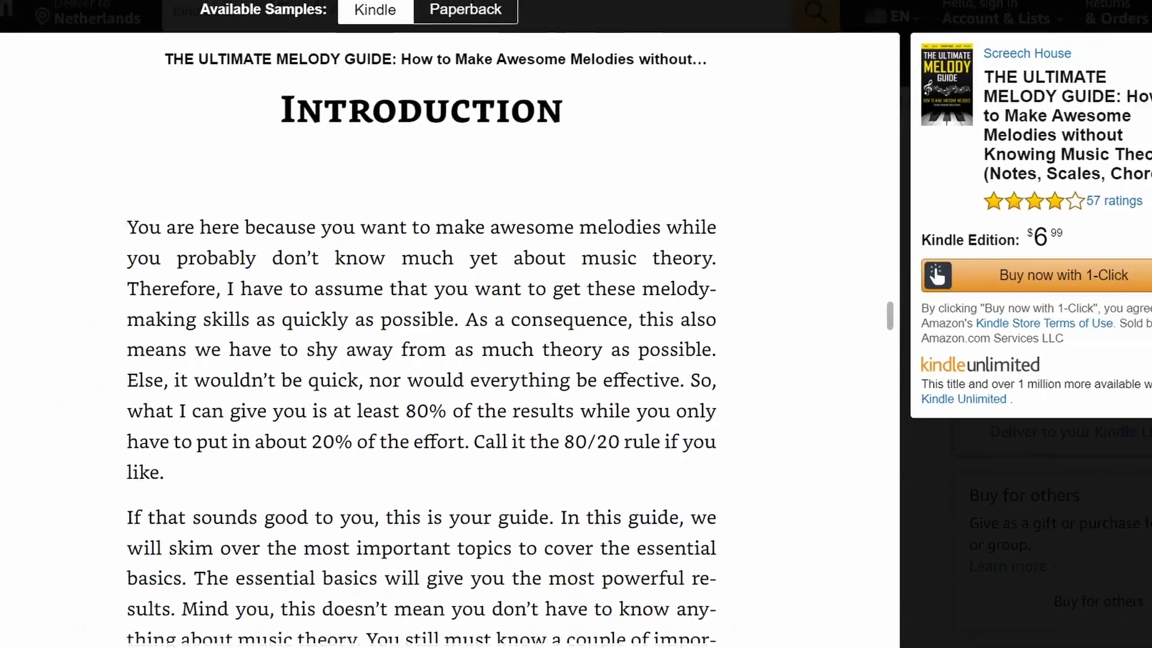
Scroll down through the Kindle sample pages of The Ultimate Melody Guide.
{"action": "scroll", "coordinate": [443, 330], "scroll_direction": "down", "scroll_amount": 10}
{"action": "scroll", "coordinate": [444, 330], "scroll_direction": "down", "scroll_amount": 10}
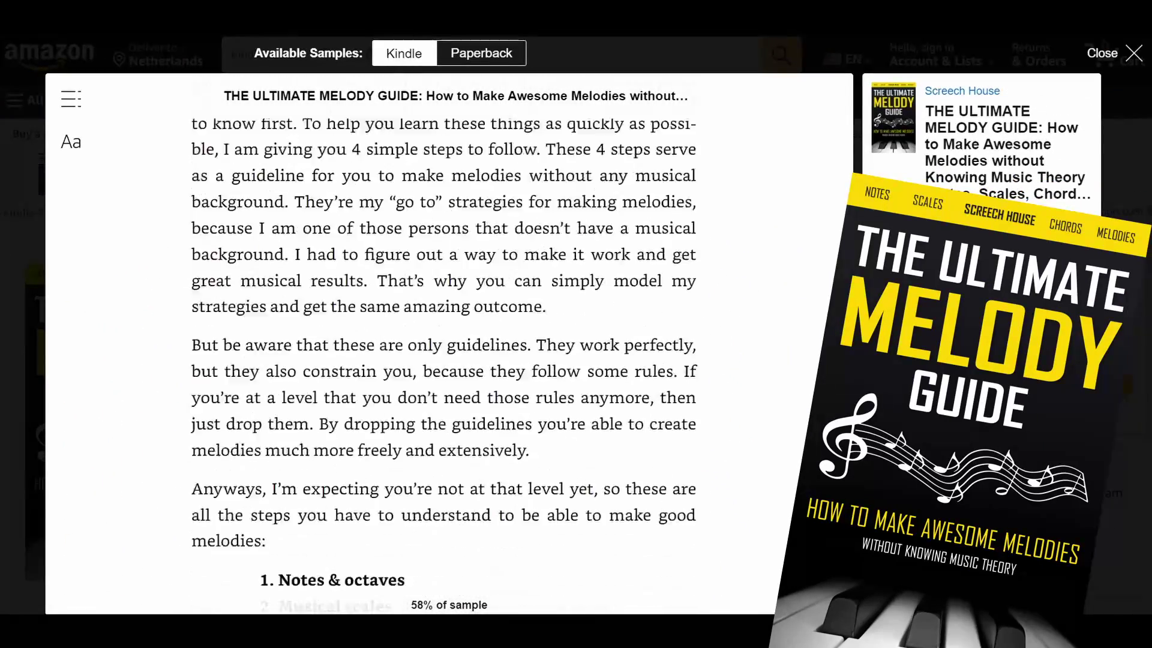